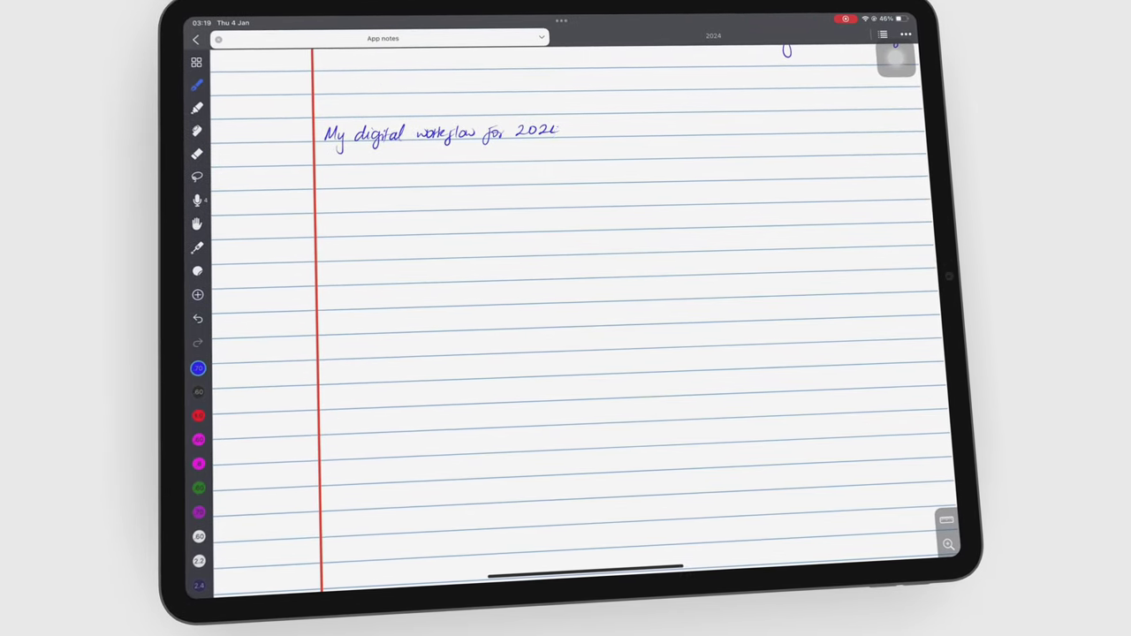
- Finish the 2024 title, write To-do and App headings, and add the first items including Evaluate apps for developers
left_click_drag(329, 177, 381, 181)
left_click_drag(658, 186, 682, 179)
left_click_drag(330, 202, 564, 194)
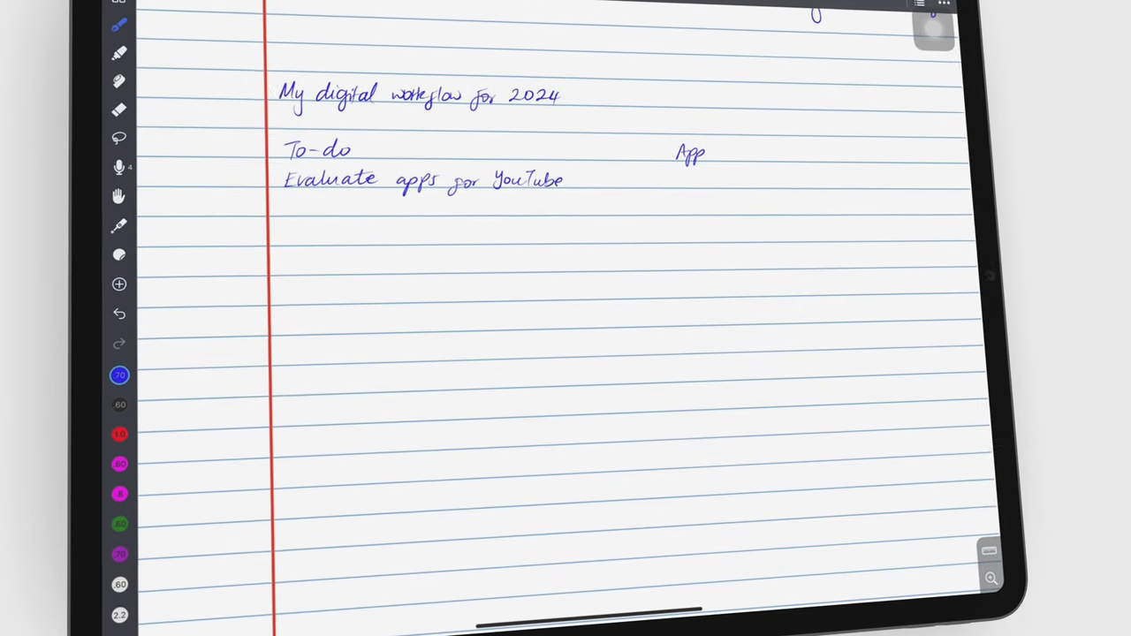
left_click_drag(285, 205, 572, 201)
- Write Website/Apple Notes and Nebo/Apple Notes under App, and add the Track Δs in apps item
left_click_drag(698, 173, 870, 172)
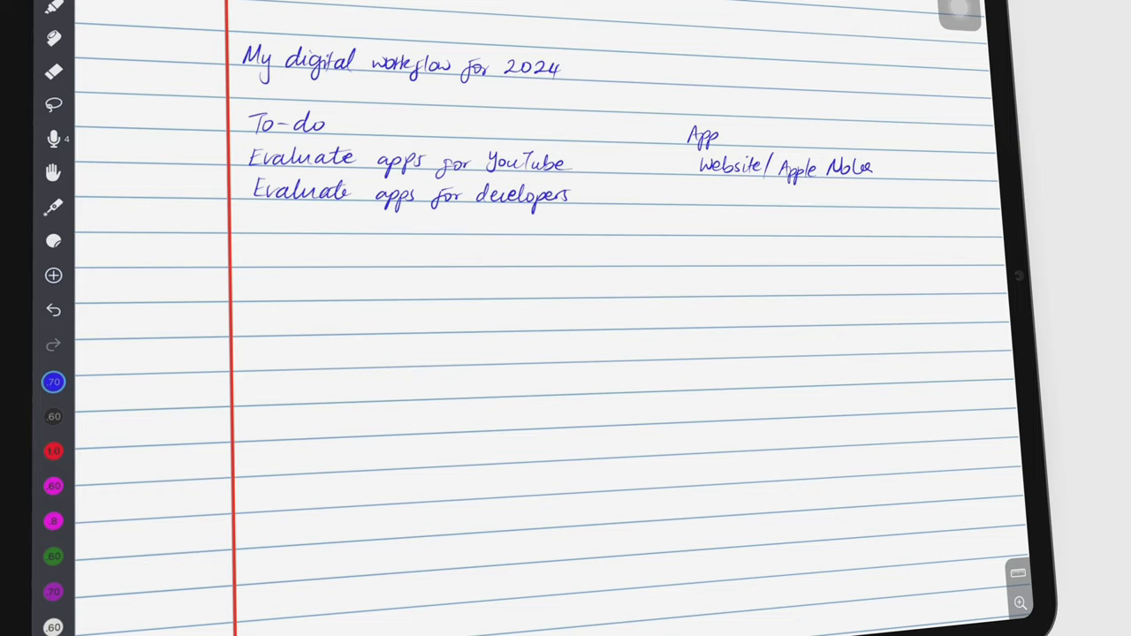
left_click_drag(702, 198, 749, 196)
mouse_move(761, 202)
left_mouse_down()
mouse_move(769, 185)
mouse_move(821, 198)
left_mouse_up()
left_click_drag(831, 196, 883, 191)
left_click_drag(249, 216, 473, 221)
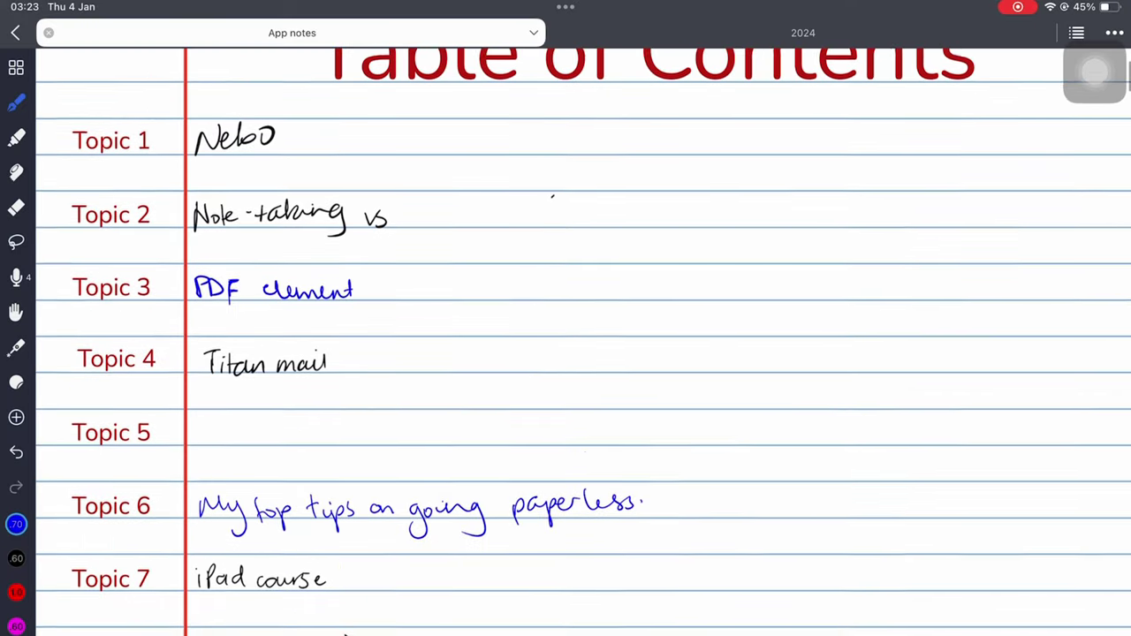
- Scroll down through the Table of Contents and workflow pages
scroll(658, 354, "down", 2)
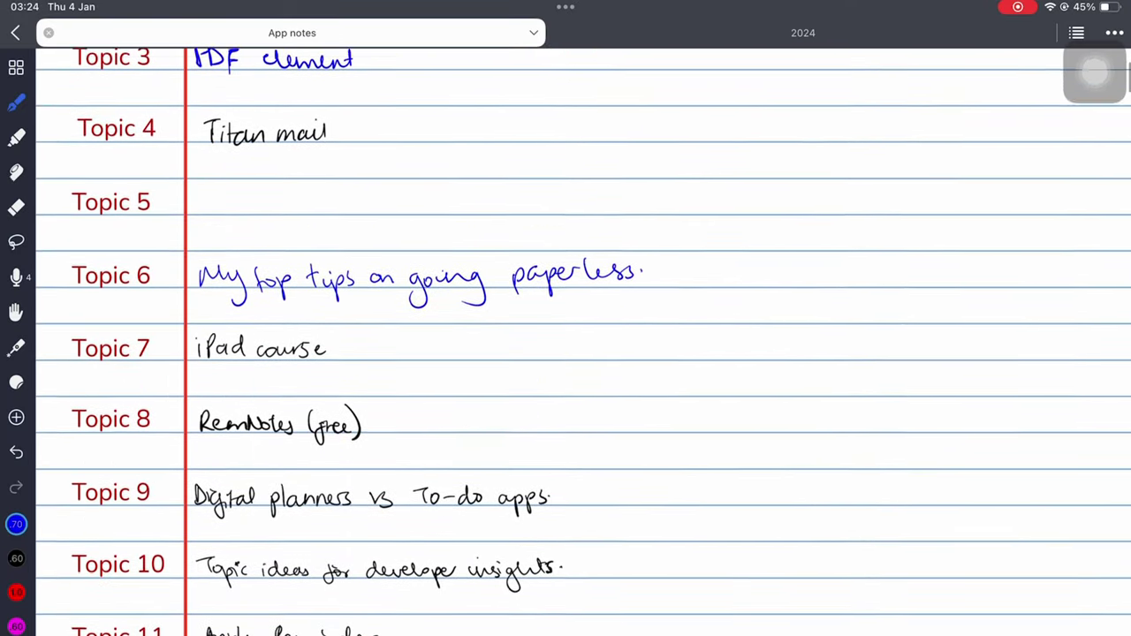
scroll(659, 353, "down", 4)
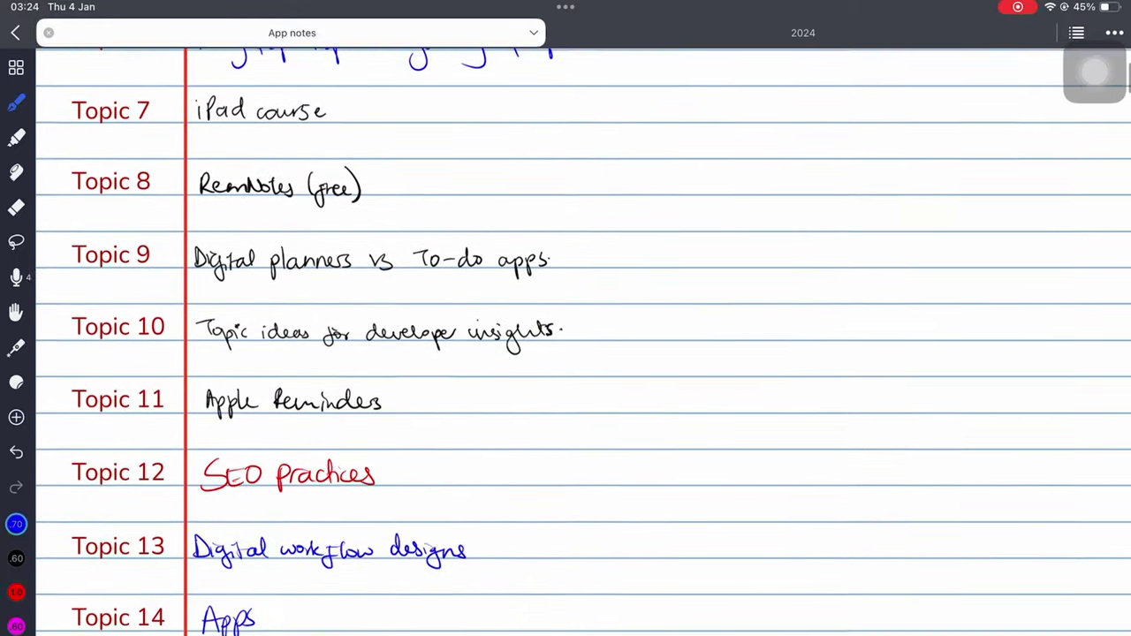
scroll(658, 354, "down", 2)
scroll(658, 353, "down", 2)
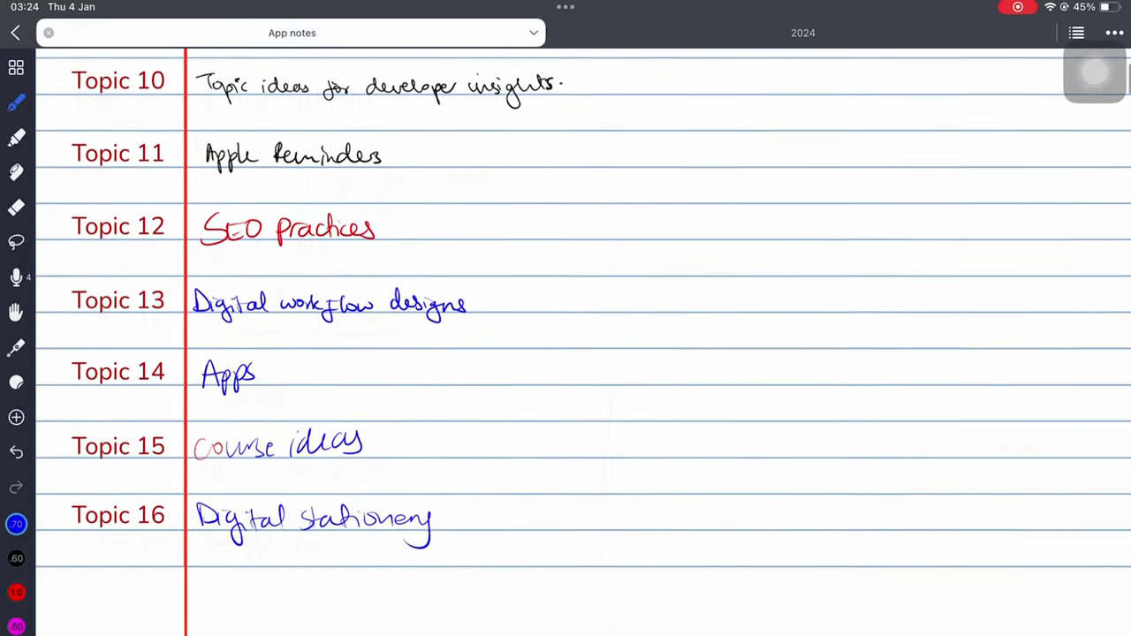
scroll(658, 354, "down", 3)
scroll(658, 353, "down", 3)
scroll(658, 354, "down", 2)
scroll(658, 353, "down", 3)
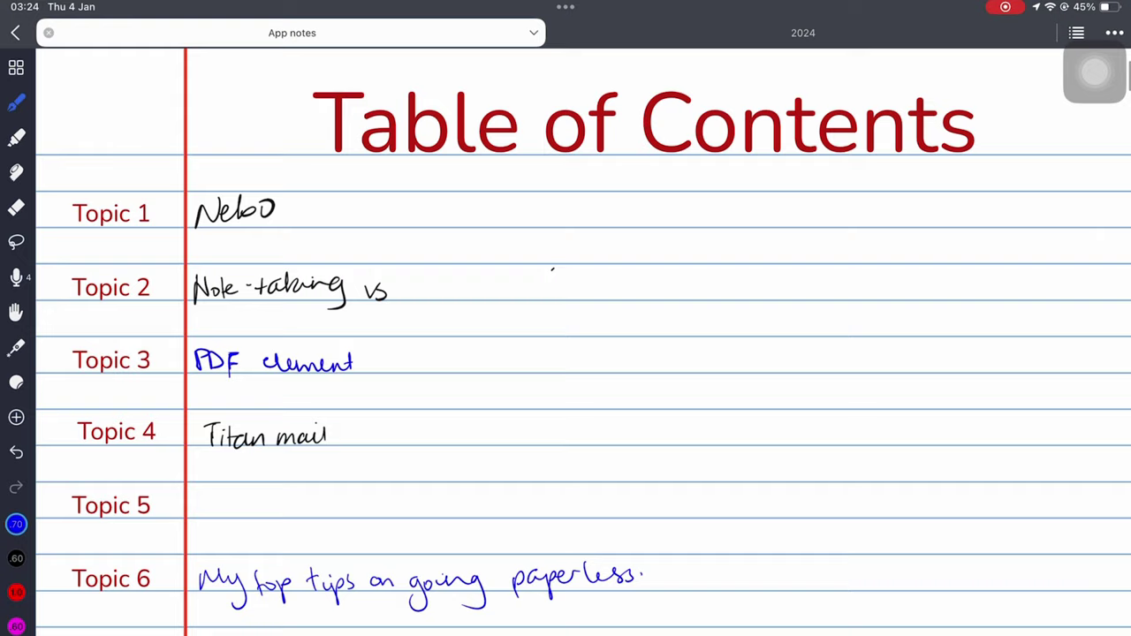
scroll(658, 354, "down", 2)
scroll(658, 353, "down", 3)
scroll(659, 353, "down", 3)
scroll(658, 353, "down", 2)
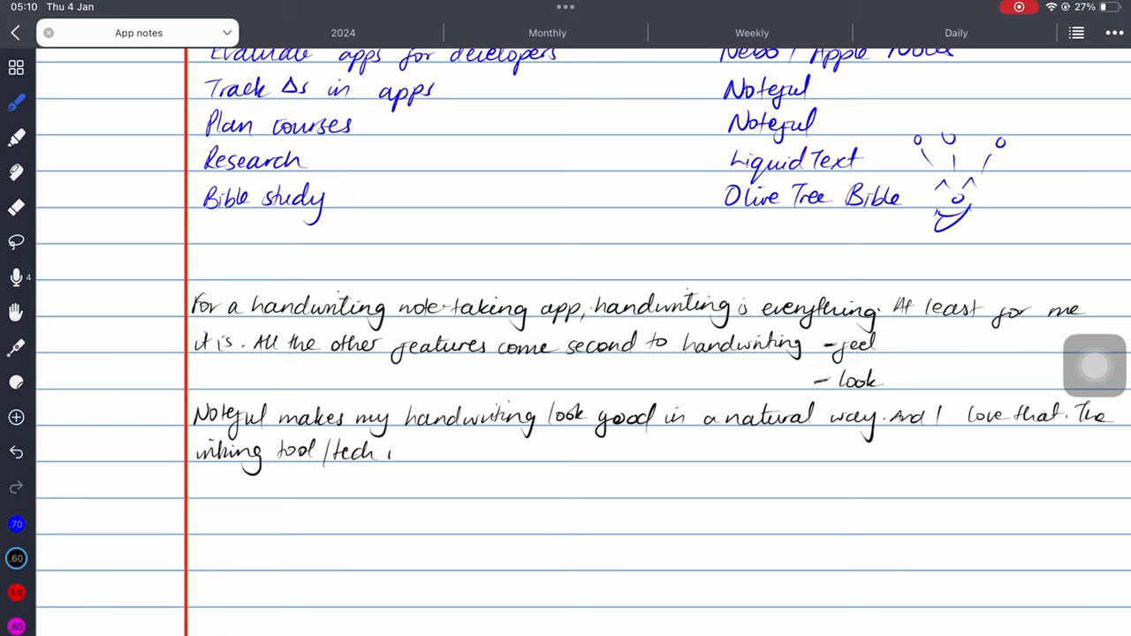
- Reset the pen settings to defaults: pressure 4, minimum width 50%, width smoothing 30%
left_click(16, 102)
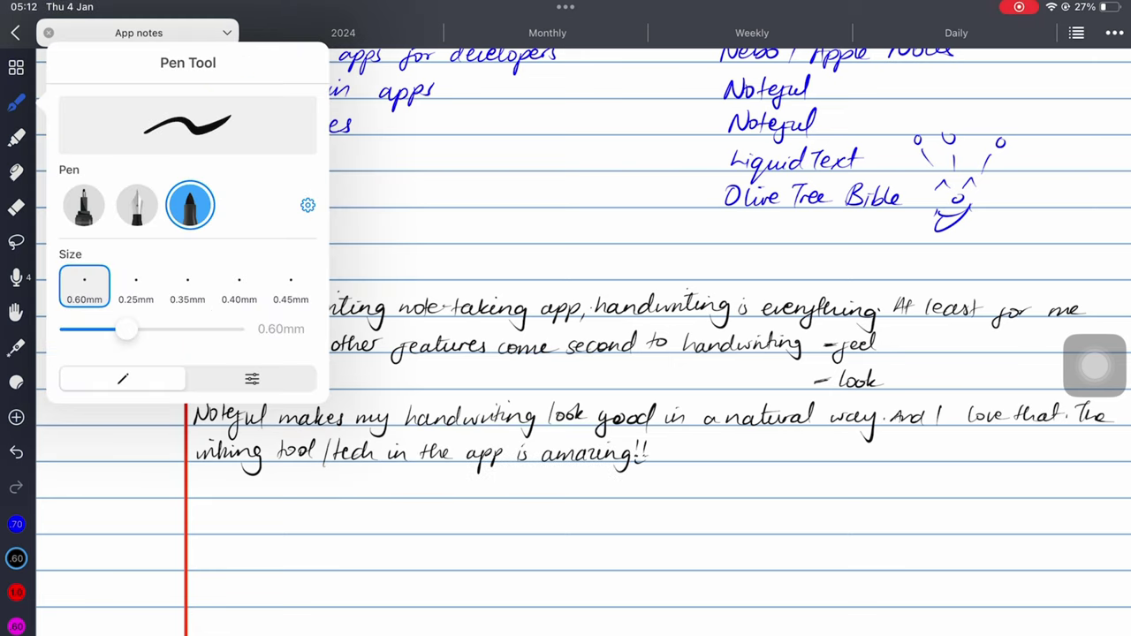
left_click(307, 205)
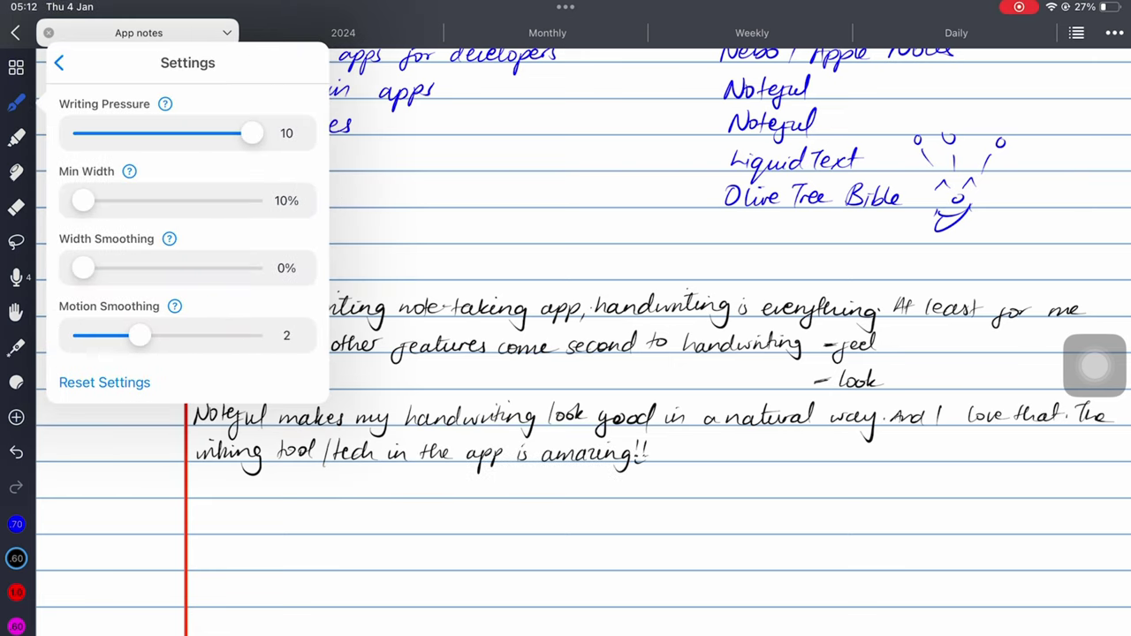
scroll(188, 239, "down", 2)
left_click(105, 382)
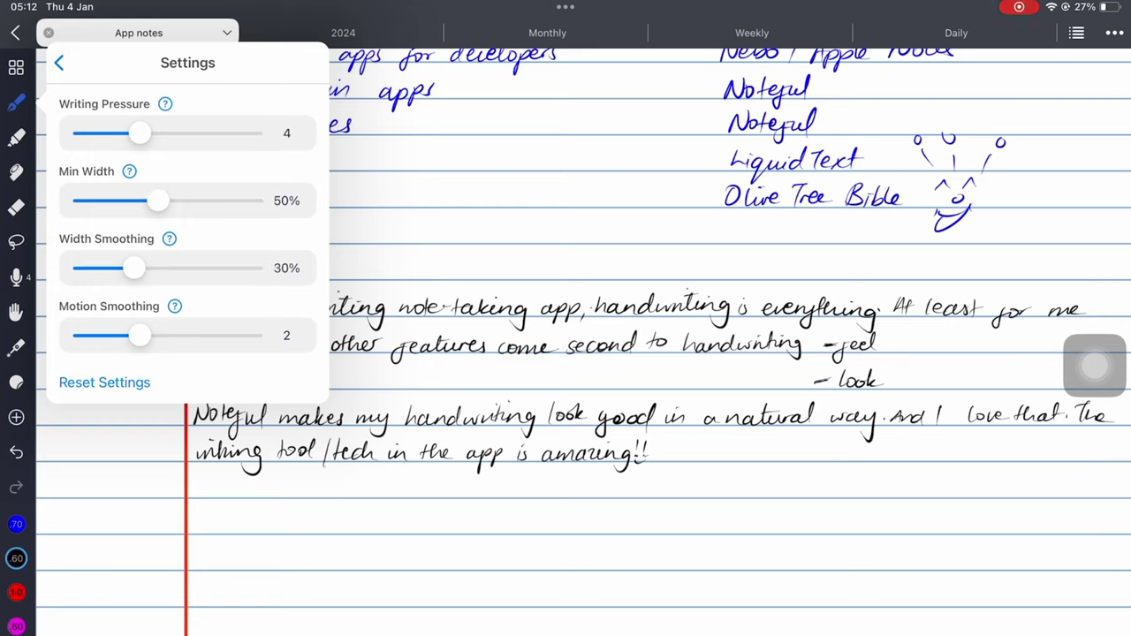
left_click(16, 102)
scroll(565, 354, "down", 2)
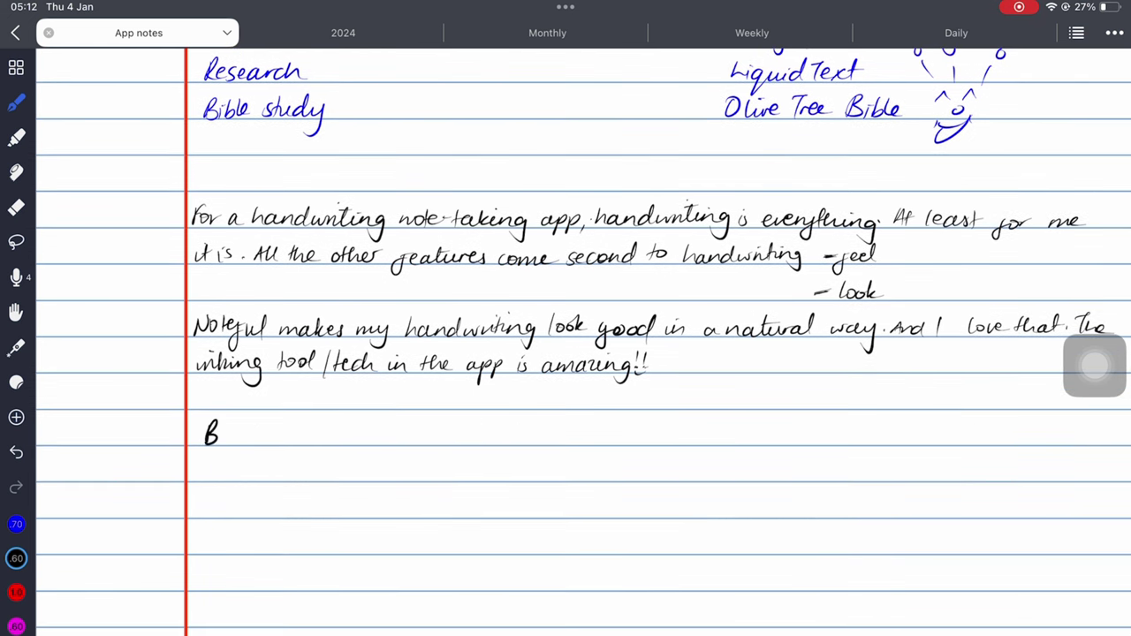
- Handwrite the sentence describing writing before the update
left_click_drag(217, 434, 680, 431)
left_click_drag(698, 436, 777, 433)
left_click_drag(792, 435, 834, 432)
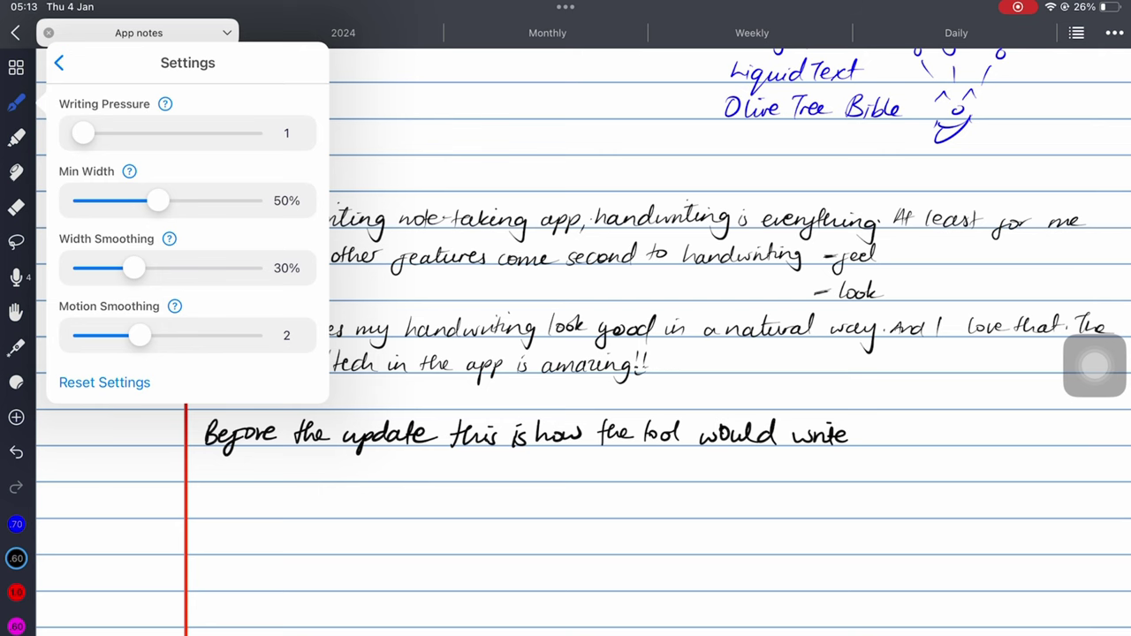
- Set pen Writing Pressure to 10, Minimum Width to 10%, and Width Smoothing to its lowest
left_click_drag(83, 132, 253, 132)
left_click_drag(158, 200, 83, 201)
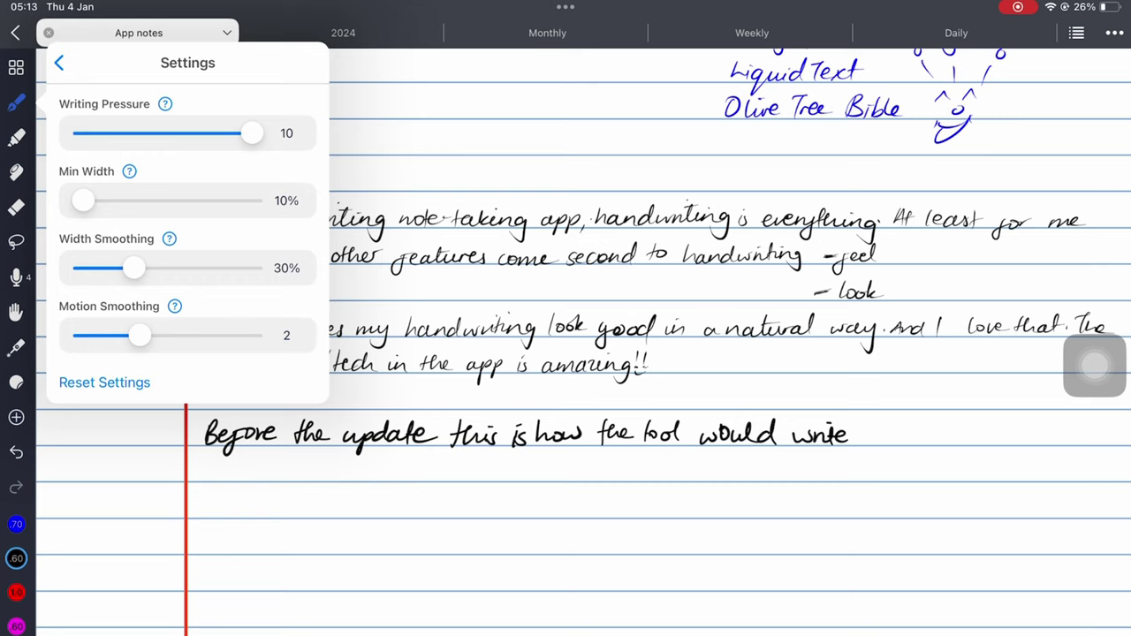
mouse_move(133, 267)
left_mouse_down()
mouse_move(83, 268)
mouse_move(99, 268)
left_mouse_up()
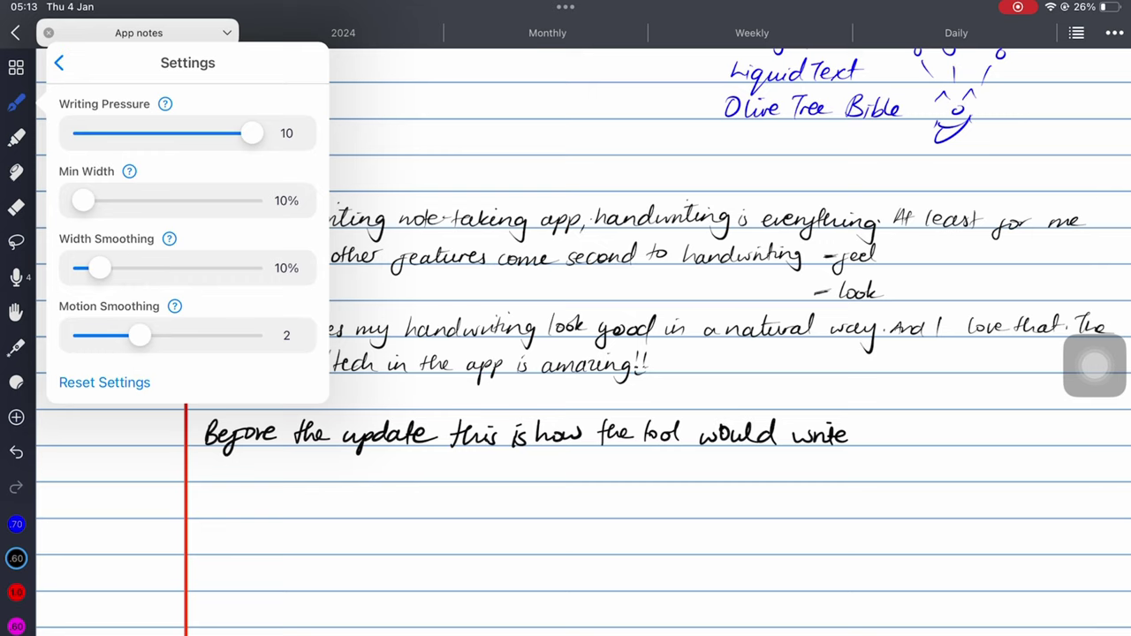
key("Escape")
- Write the comparison line with the new settings, erase a stray mark, and draw a brace beside both lines
mouse_move(200, 466)
left_mouse_down()
mouse_move(380, 494)
mouse_move(534, 473)
mouse_move(793, 470)
mouse_move(738, 478)
left_mouse_up()
left_click(15, 206)
left_click(16, 558)
mouse_move(871, 429)
left_mouse_down()
mouse_move(883, 437)
mouse_move(857, 484)
left_mouse_up()
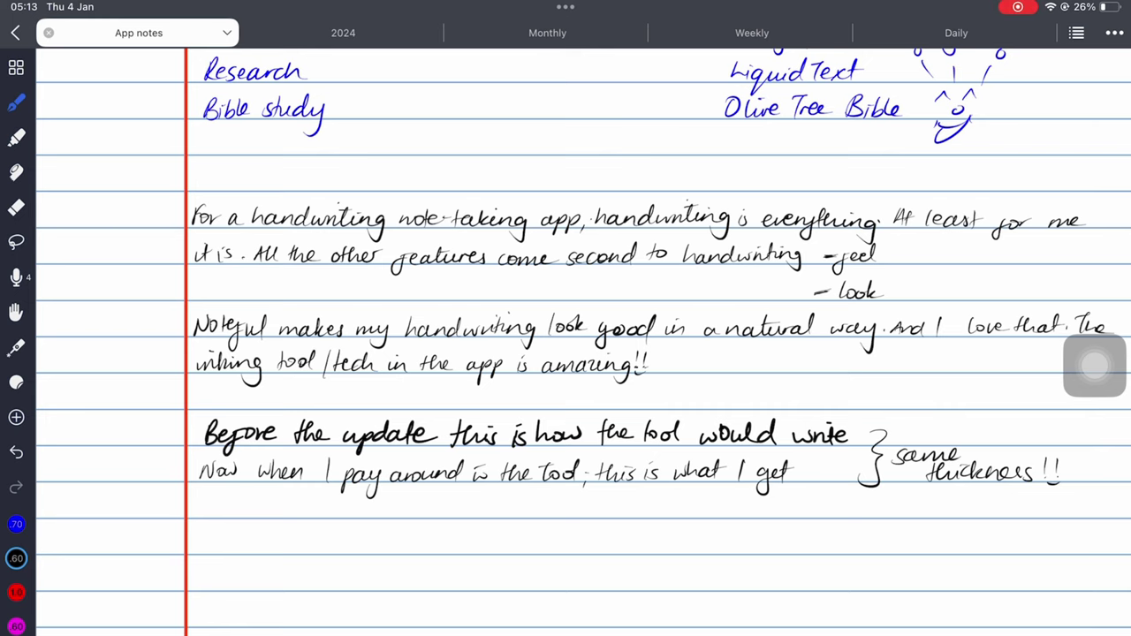
- Add the margin note about handwriting in the app and write amazing!! under the comparison lines
scroll(566, 318, "down", 1)
left_click_drag(53, 463, 182, 376)
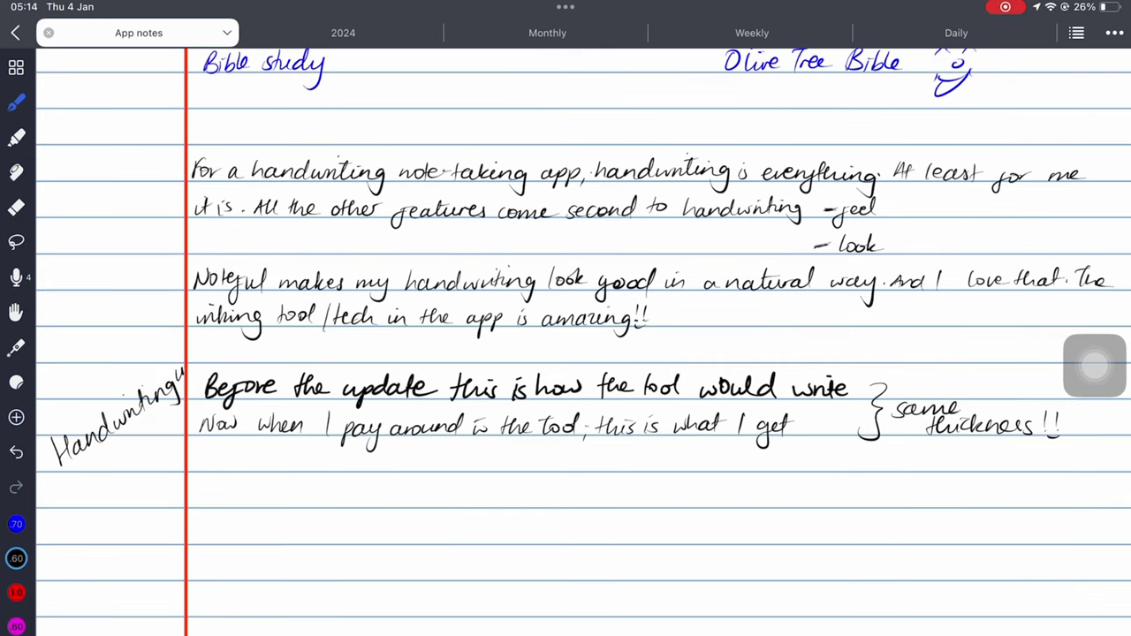
left_click_drag(84, 482, 151, 438)
left_click_drag(123, 508, 167, 477)
left_click_drag(191, 466, 198, 464)
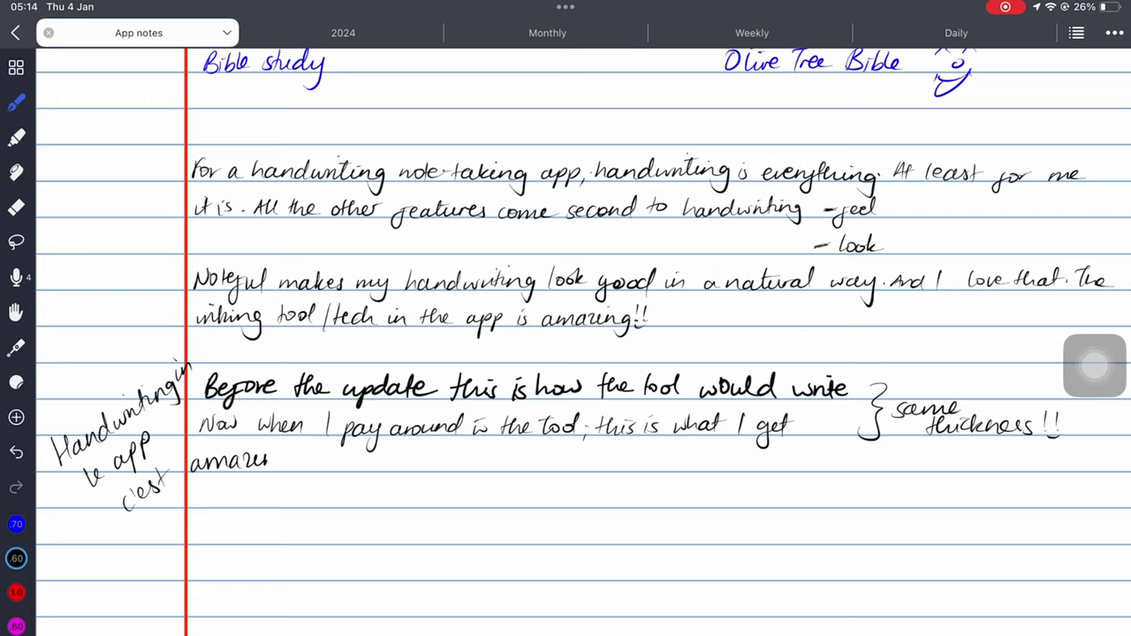
left_click_drag(265, 457, 295, 482)
left_click_drag(302, 444, 301, 461)
left_click_drag(307, 444, 306, 461)
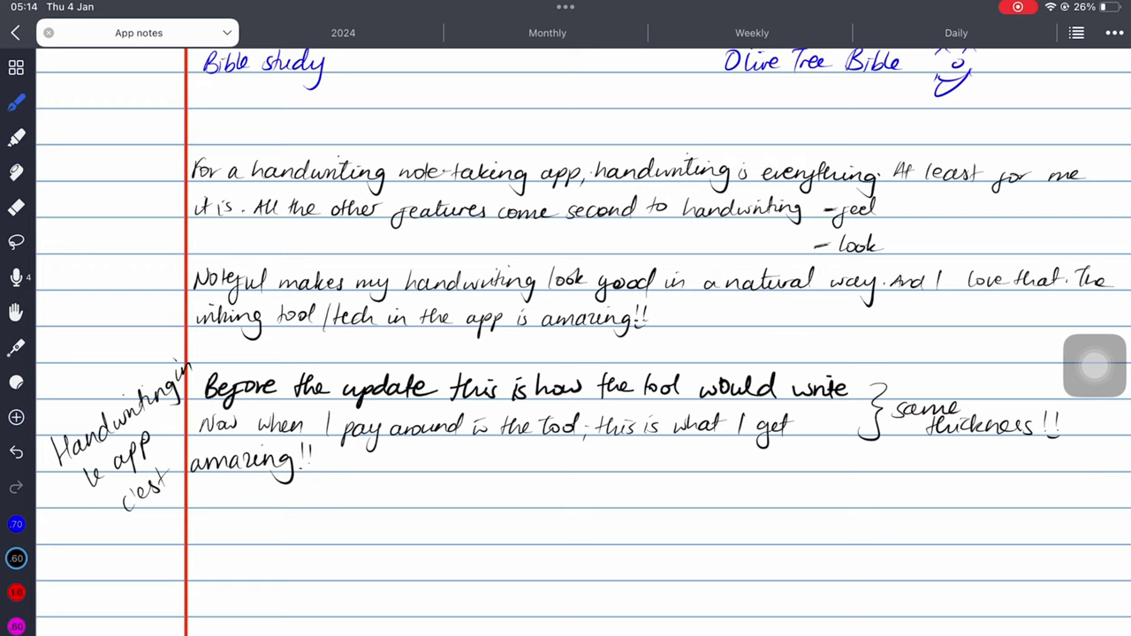
- Write Reason 2 – no AI with an arrow to the handwriting search/conversion downside note
scroll(566, 353, "down", 5)
mouse_move(158, 265)
left_mouse_down()
mouse_move(170, 287)
mouse_move(282, 282)
left_mouse_up()
left_click_drag(311, 262, 474, 282)
mouse_move(392, 299)
left_mouse_down()
mouse_move(474, 291)
mouse_move(517, 370)
left_mouse_up()
mouse_move(523, 375)
left_mouse_down()
mouse_move(578, 398)
mouse_move(944, 389)
left_mouse_up()
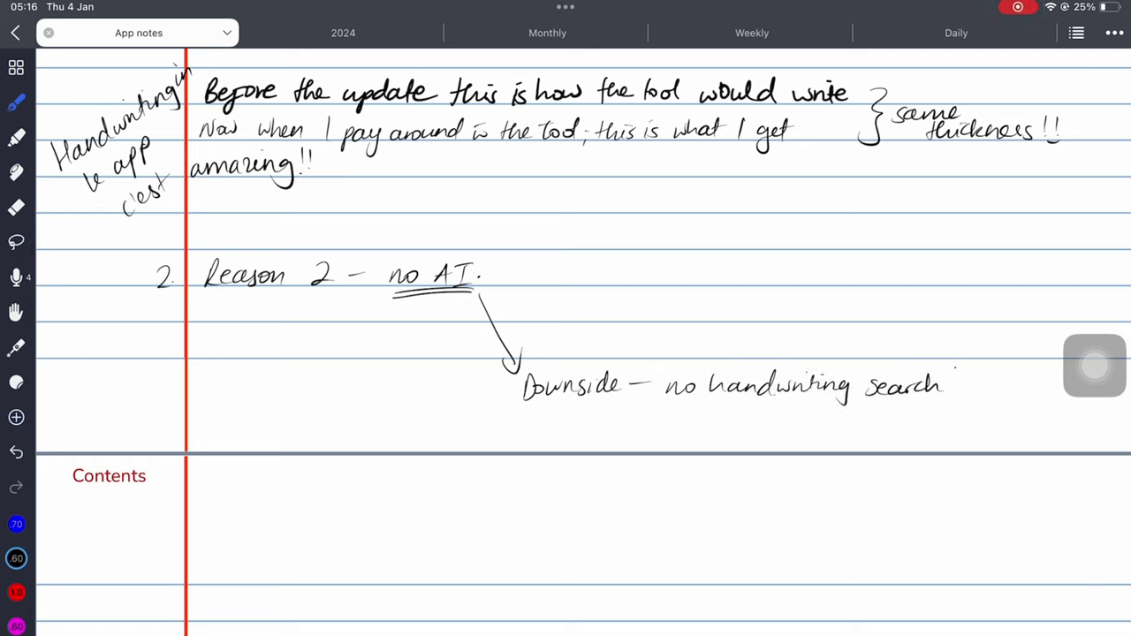
mouse_move(675, 415)
left_mouse_down()
mouse_move(732, 431)
mouse_move(783, 427)
left_mouse_up()
- Draw an arrow to an Upside smiley with sparkles and an underlined note that notes feel secure
mouse_move(489, 283)
left_mouse_down()
mouse_move(634, 232)
mouse_move(691, 252)
mouse_move(725, 240)
left_mouse_up()
left_click_drag(754, 251, 784, 258)
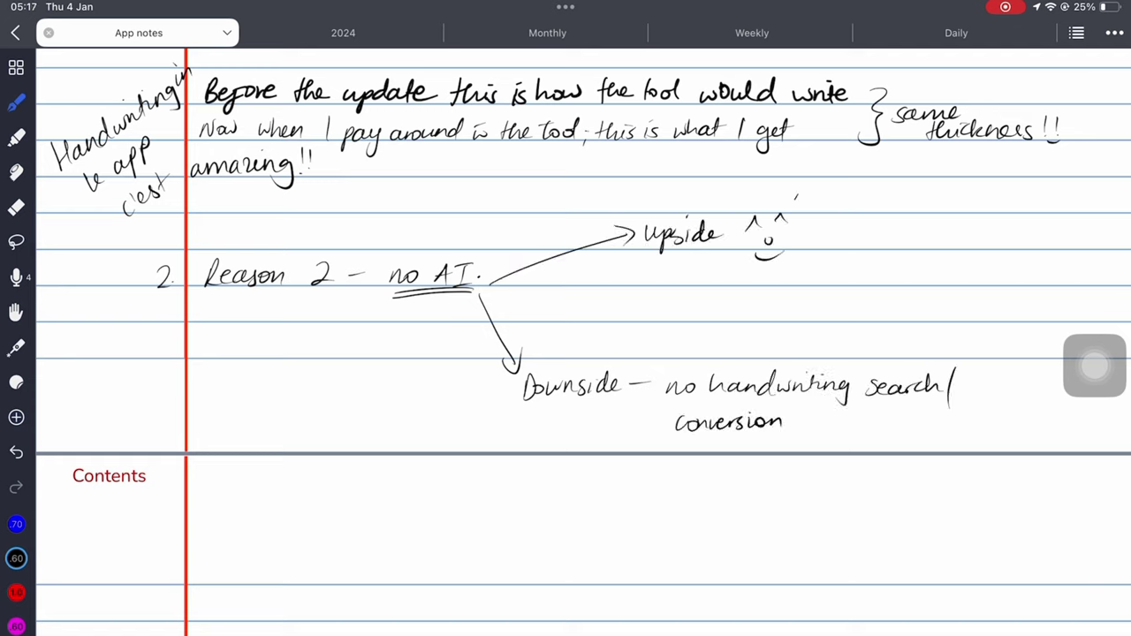
left_click_drag(726, 185, 739, 200)
left_click_drag(755, 252, 779, 276)
left_click_drag(807, 235, 1067, 248)
left_click_drag(926, 256, 1016, 290)
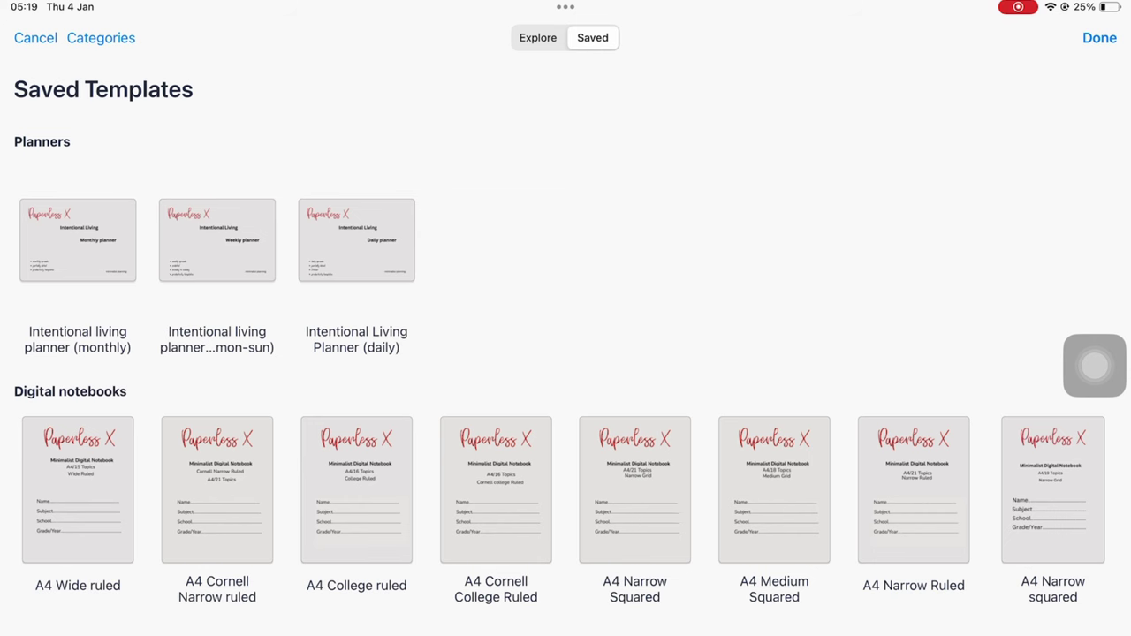
- Draw the seesaw beam, a boxed Security label on the left end, and a box on the raised end
scroll(565, 353, "down", 2)
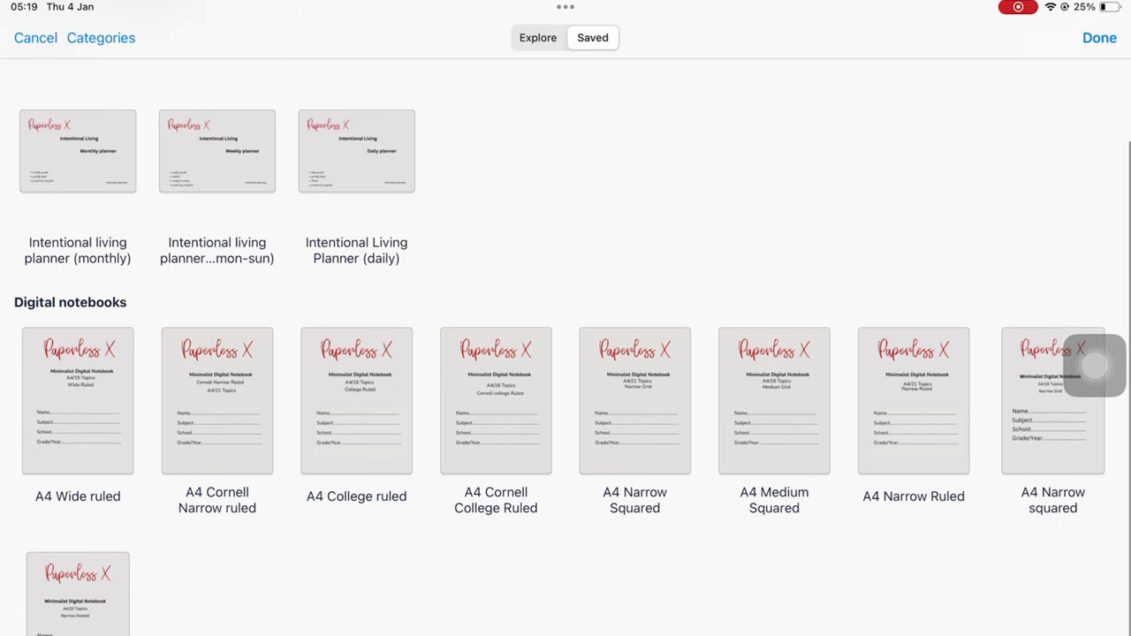
scroll(565, 353, "up", 1)
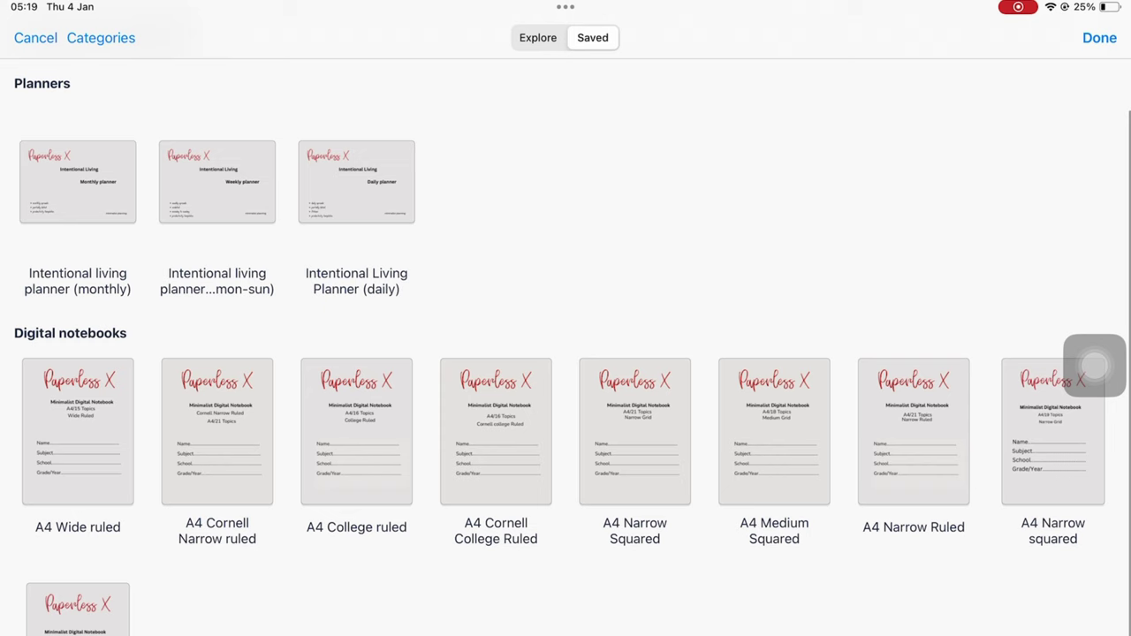
scroll(565, 354, "up", 2)
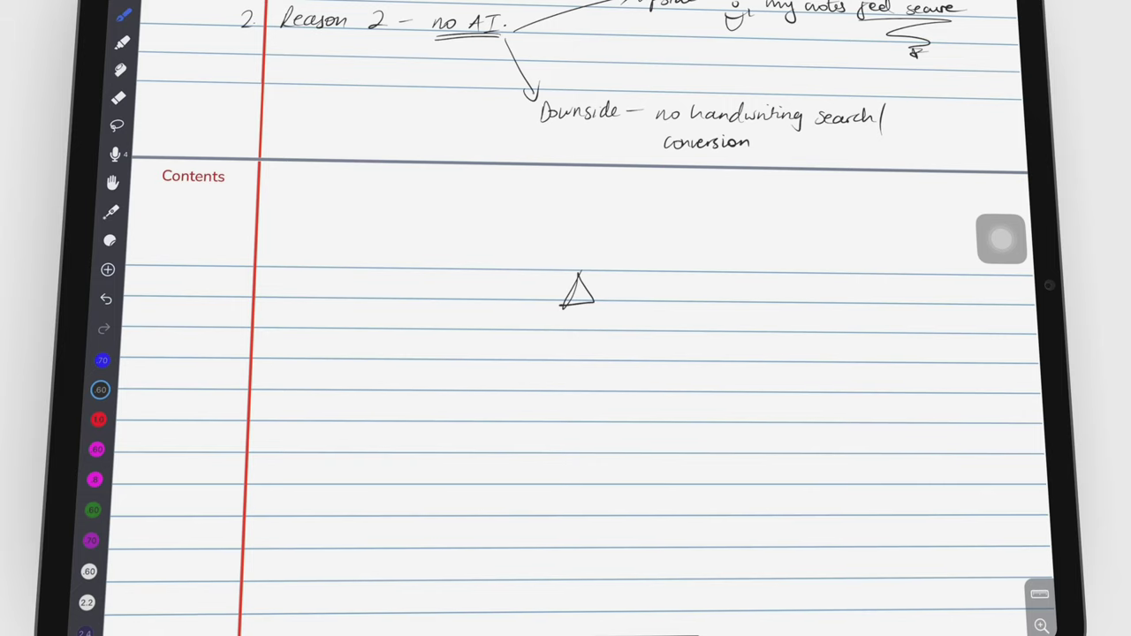
mouse_move(579, 274)
left_mouse_down()
mouse_move(330, 328)
mouse_move(832, 233)
left_mouse_up()
left_click_drag(328, 294, 401, 305)
left_click_drag(347, 298, 339, 310)
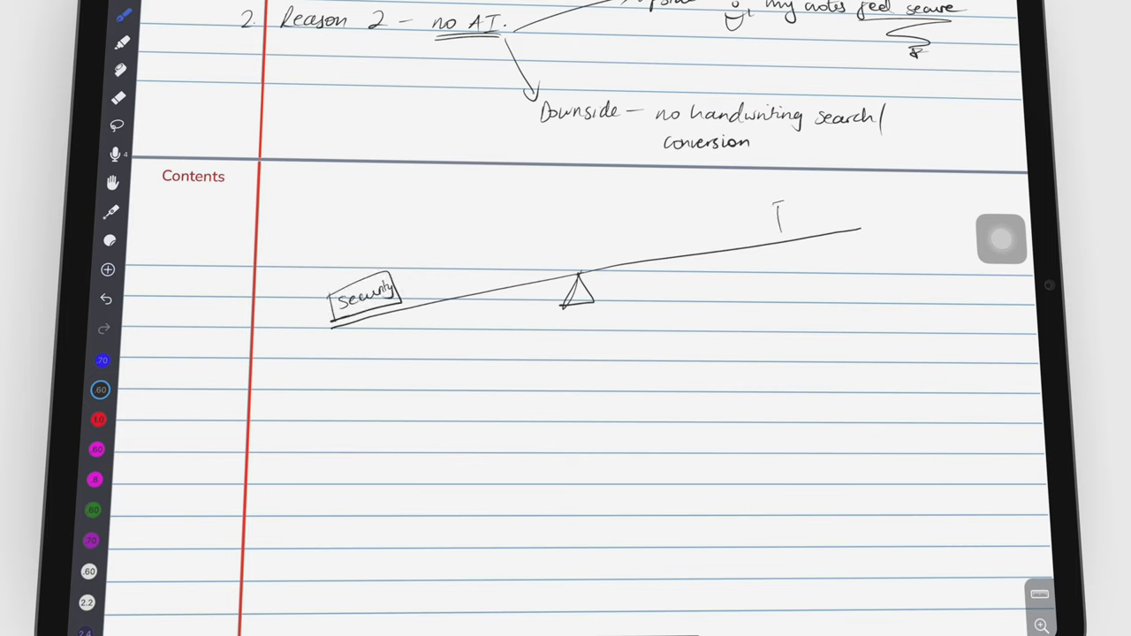
left_click_drag(775, 203, 778, 234)
- Switch to a red pen and scroll down to the January planner page
left_click(98, 419)
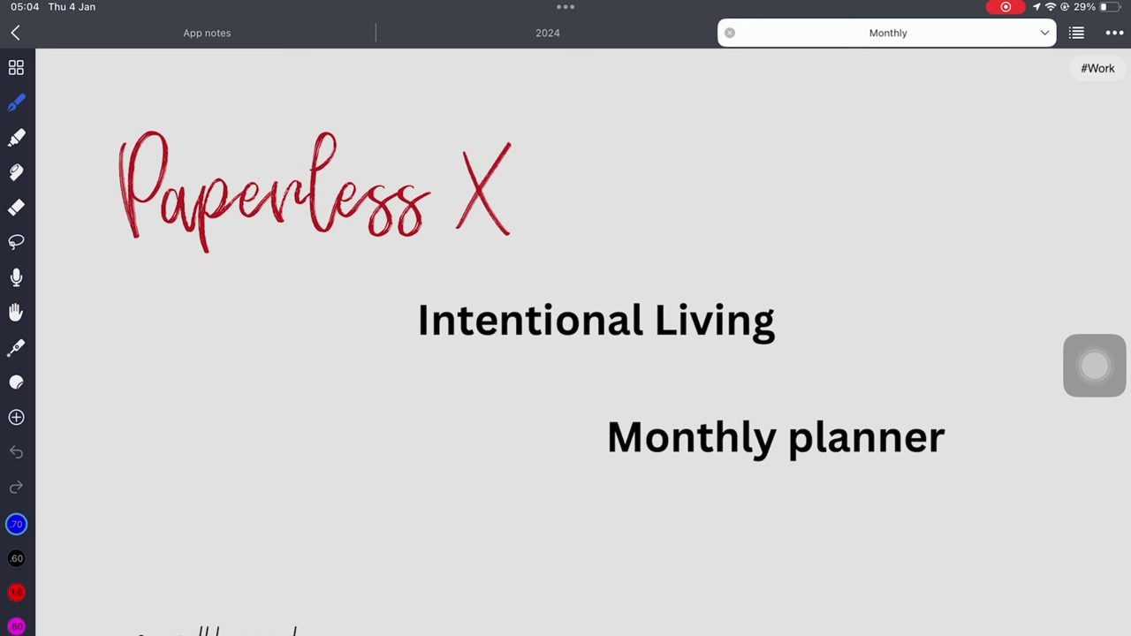
scroll(566, 354, "down", 5)
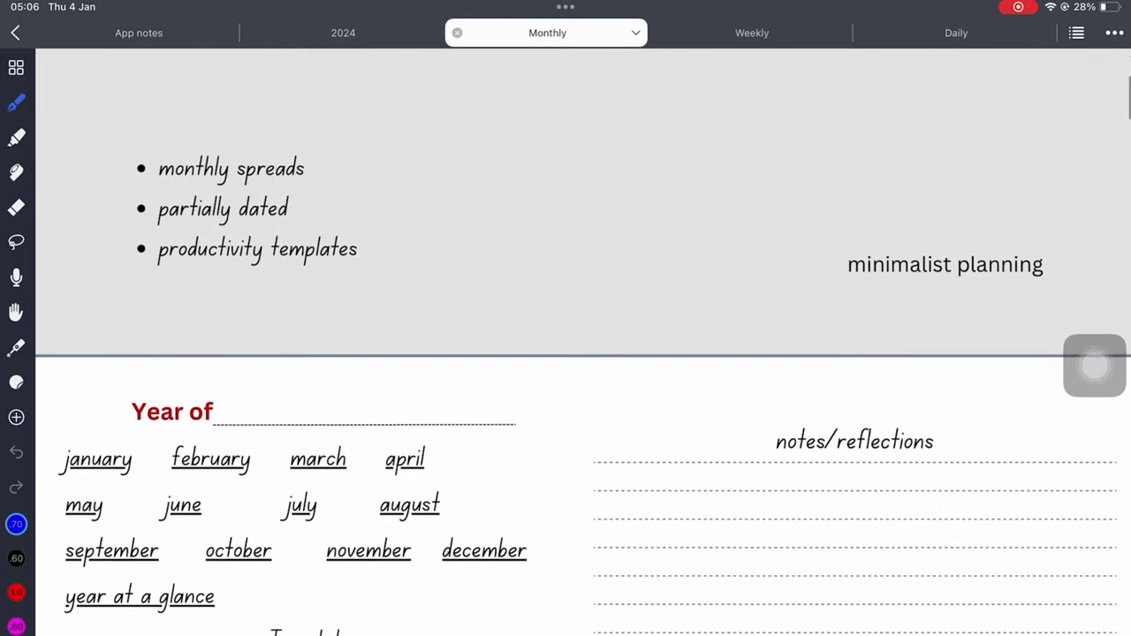
scroll(566, 354, "down", 5)
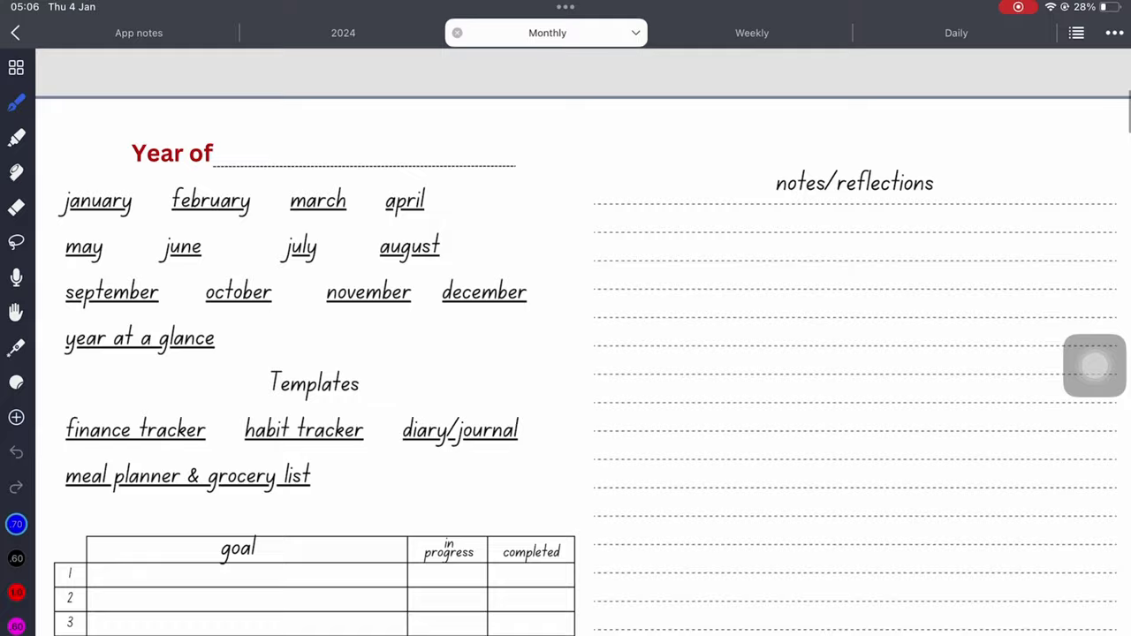
scroll(583, 341, "down", 5)
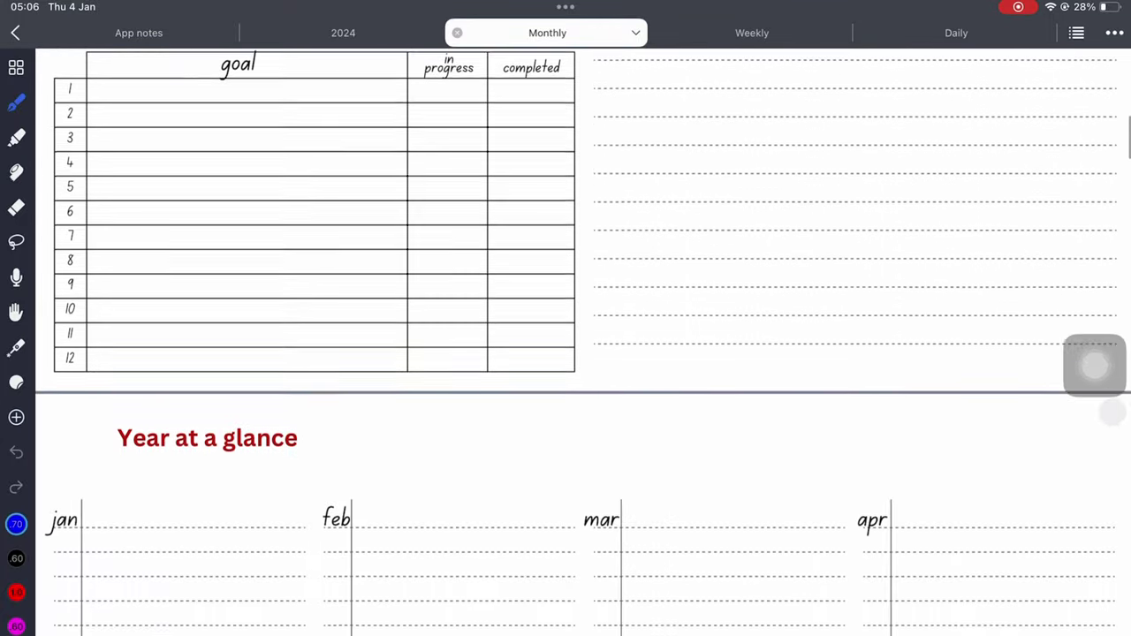
scroll(583, 341, "down", 5)
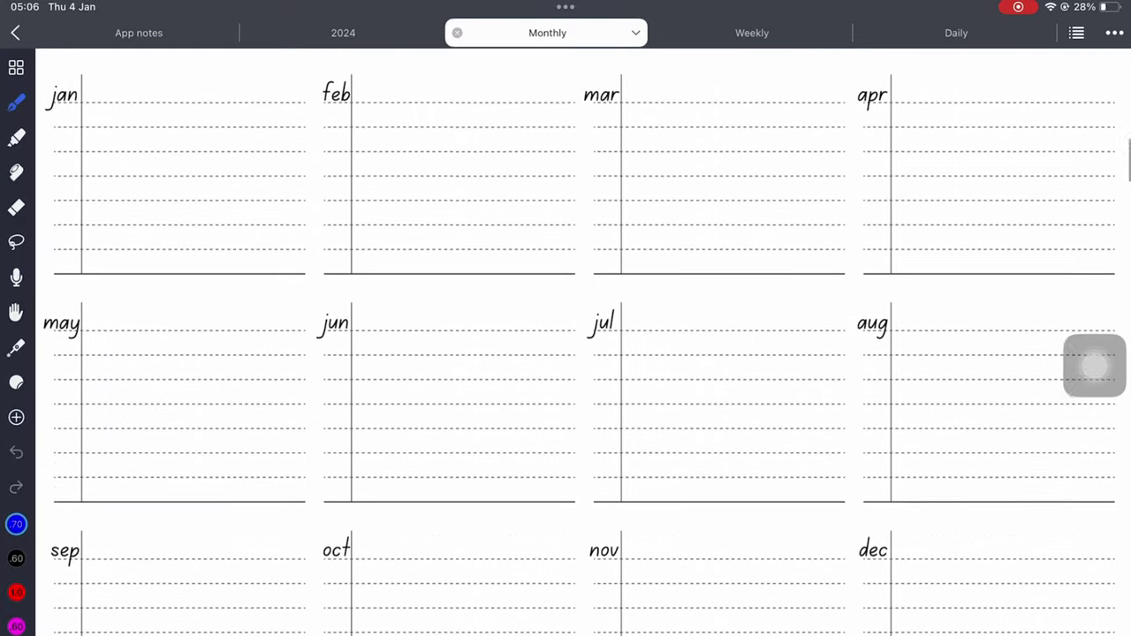
scroll(583, 344, "down", 2)
scroll(583, 344, "down", 2)
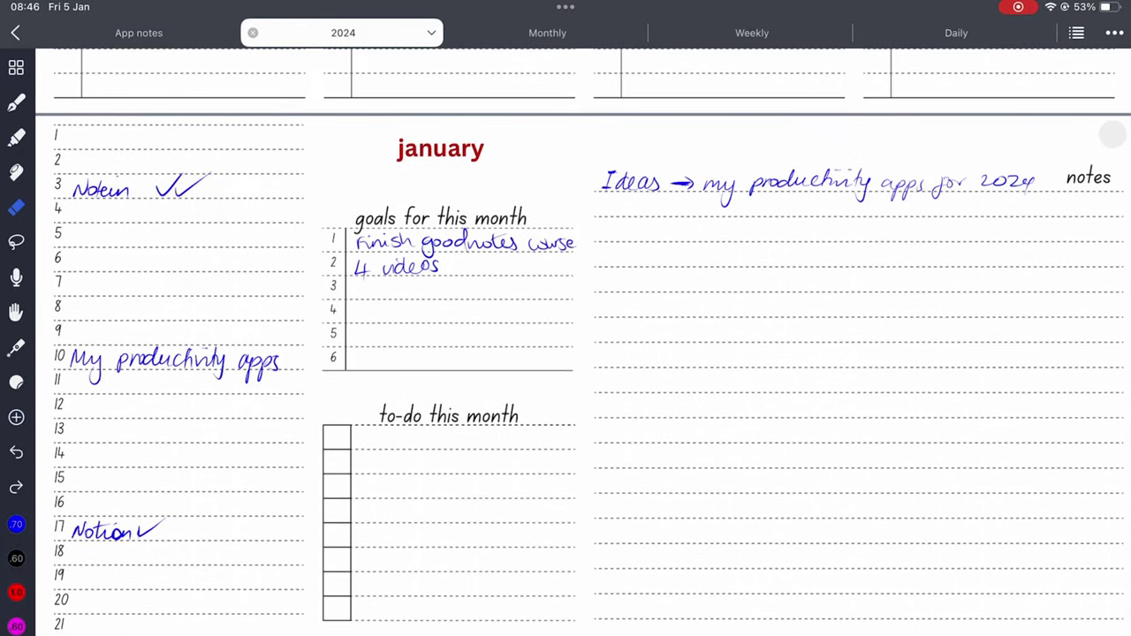
scroll(583, 345, "down", 2)
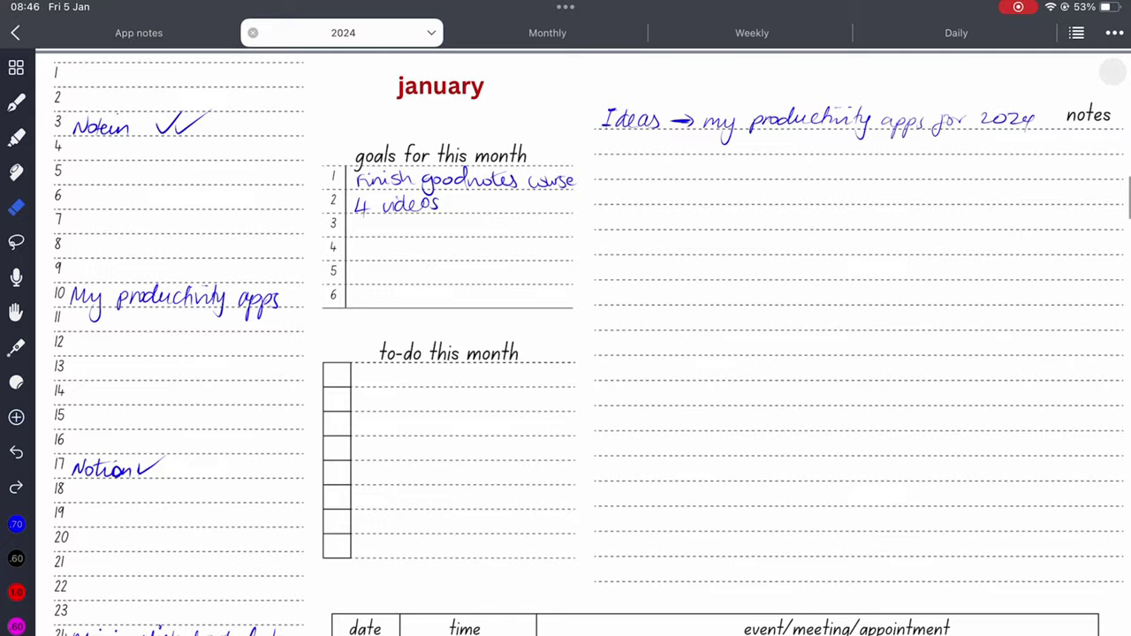
scroll(583, 344, "down", 1)
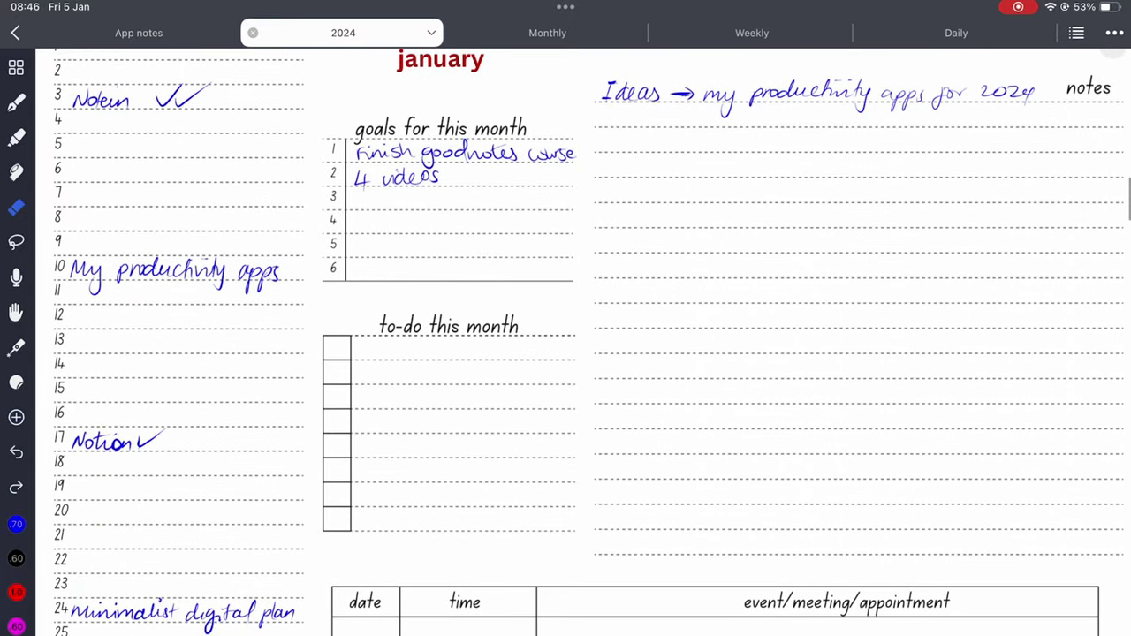
left_click(16, 101)
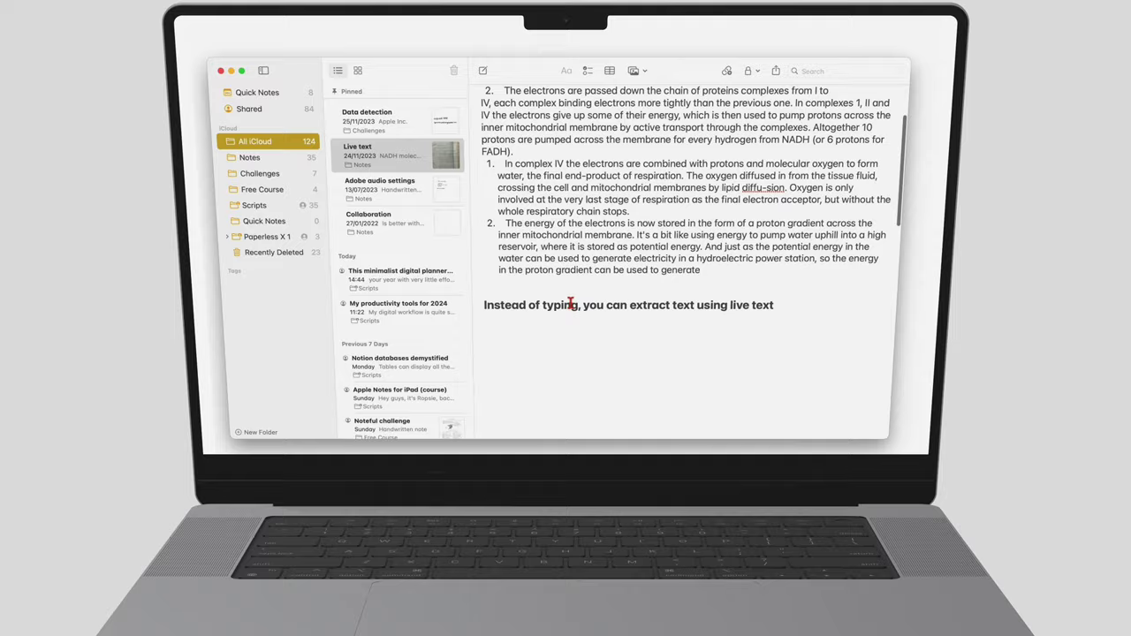
- In Challenges, create a note titled 'Apple Notes for text-based documents' and begin the ease-of-use sentence
scroll(570, 291, "up", 2)
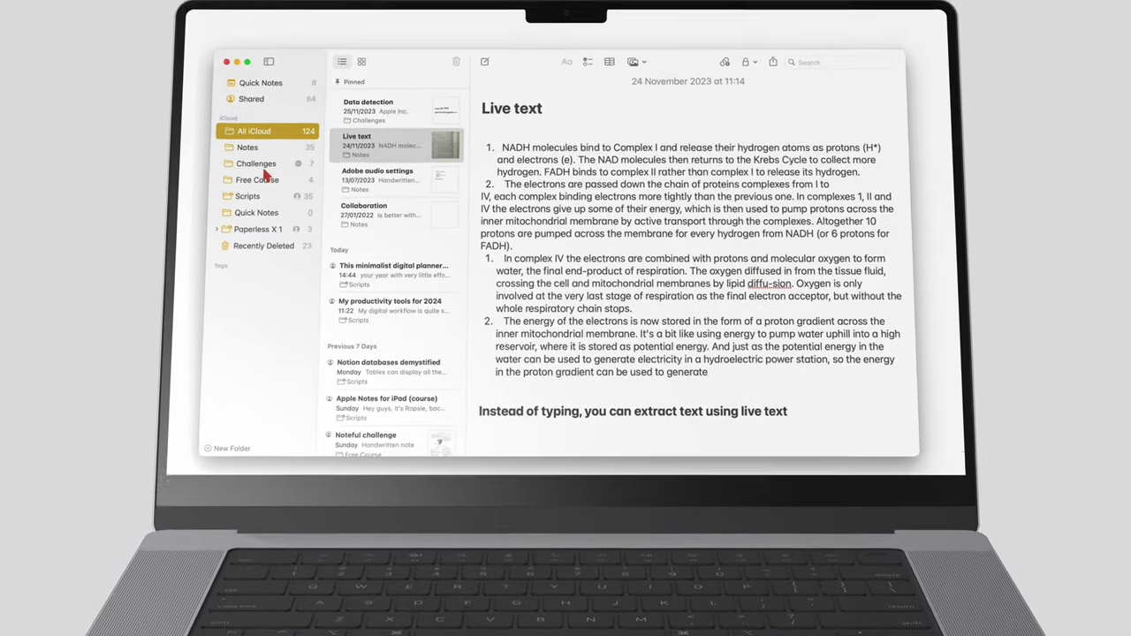
left_click(264, 168)
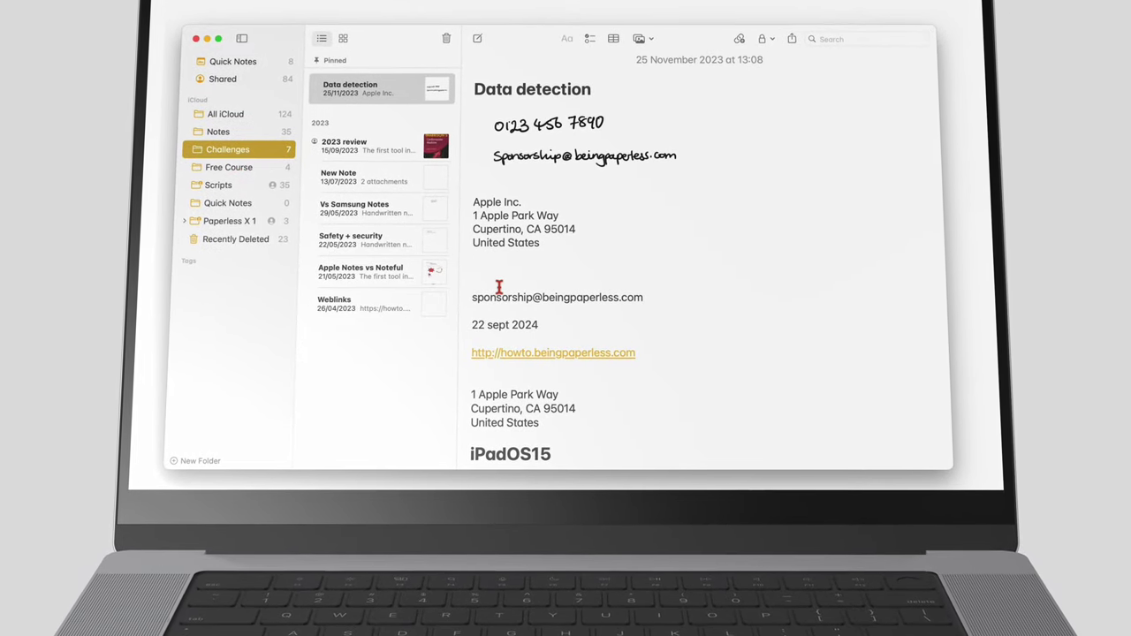
scroll(532, 292, "down", 1)
key("super+n")
type("A")
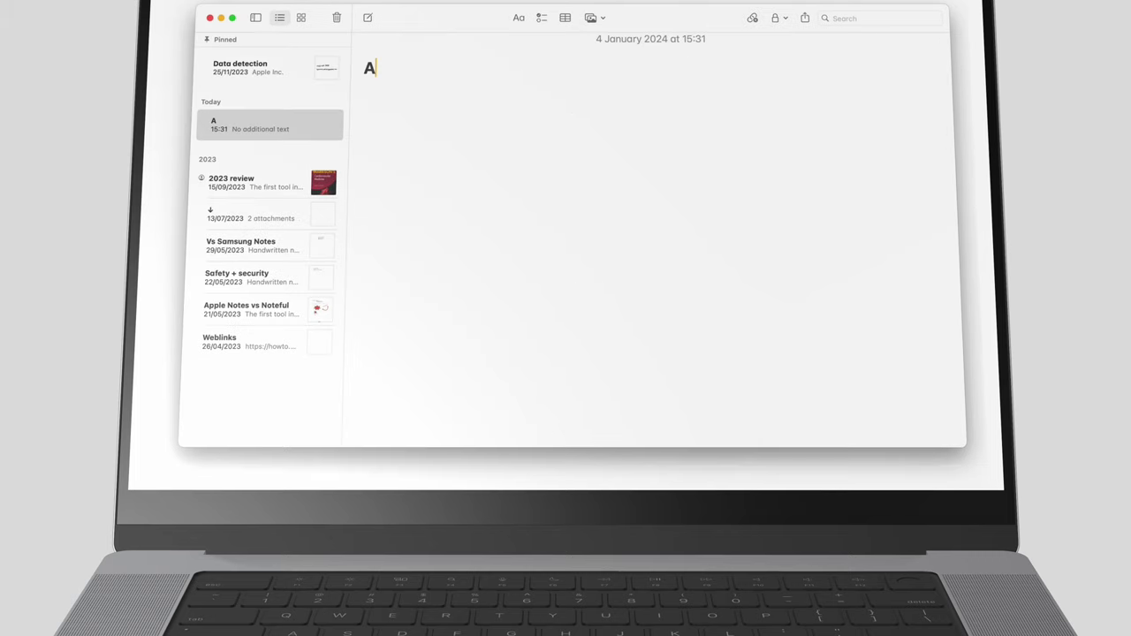
type("pple Notes for text-based documents")
key("Return")
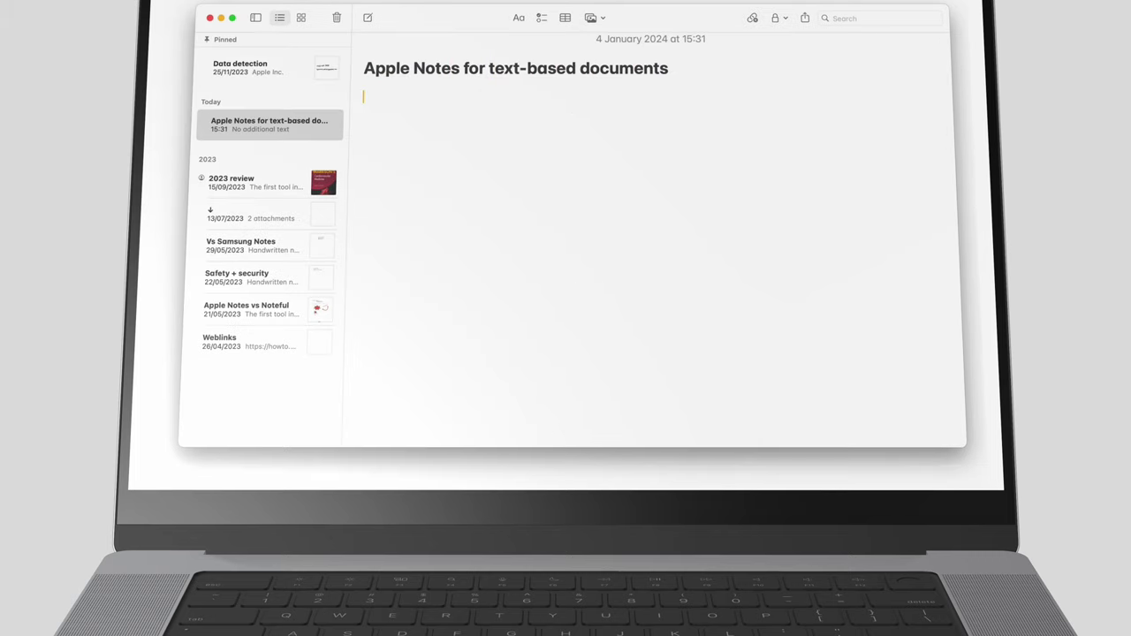
type("It is easy to use, and the fact that it is avail")
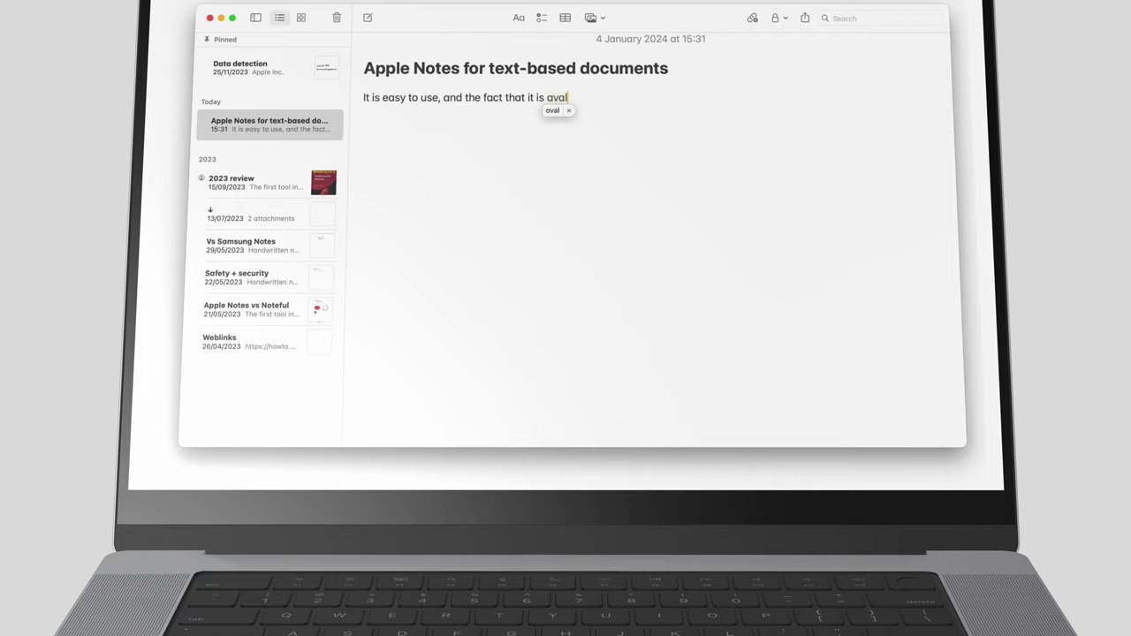
type("able on the iPhone and iPad as well makes it ")
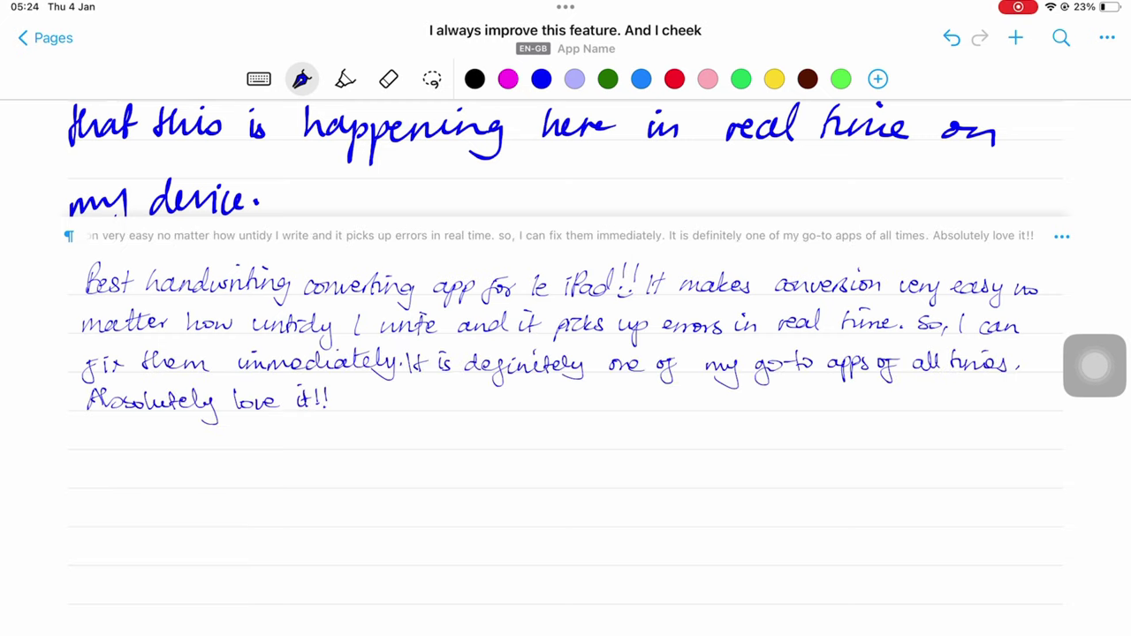
- Use Convert all from the More menu to turn Nebo's handwritten paragraph into typed text
left_click(1107, 37)
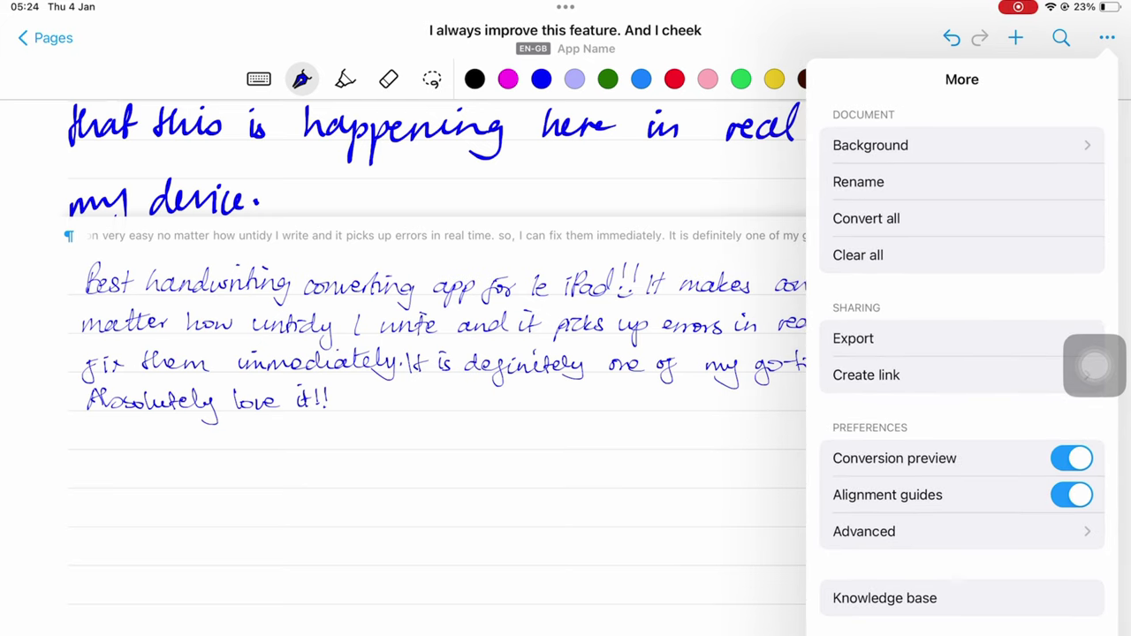
left_click(865, 219)
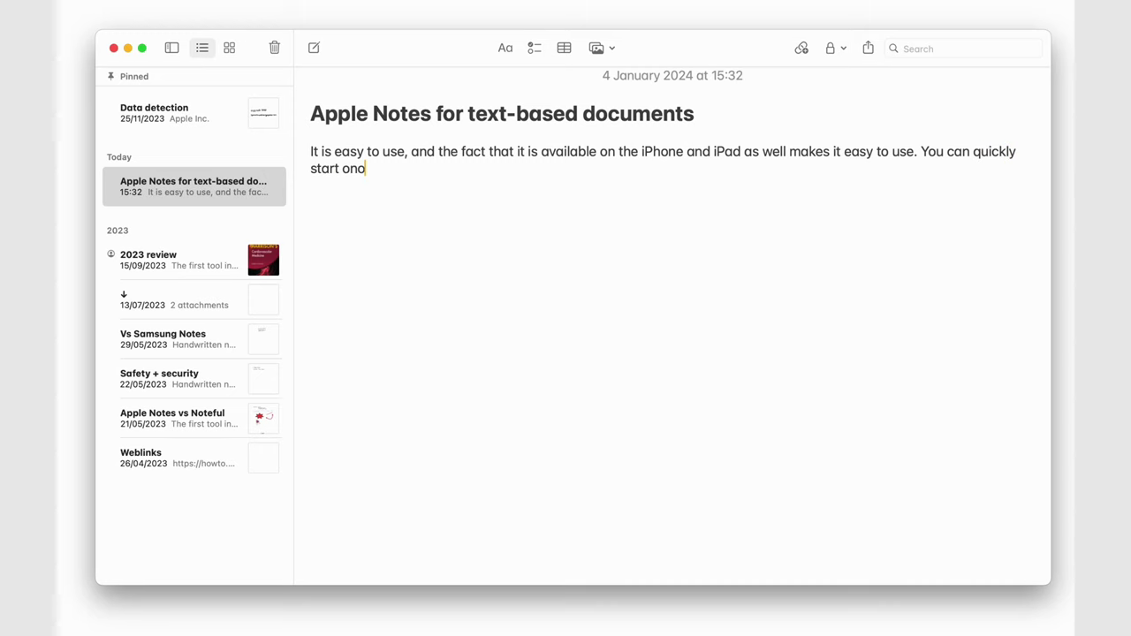
- Add sentences about starting on one device, finishing on another, and helping the whole team
type("one device and finish on another. It helps everyone on the")
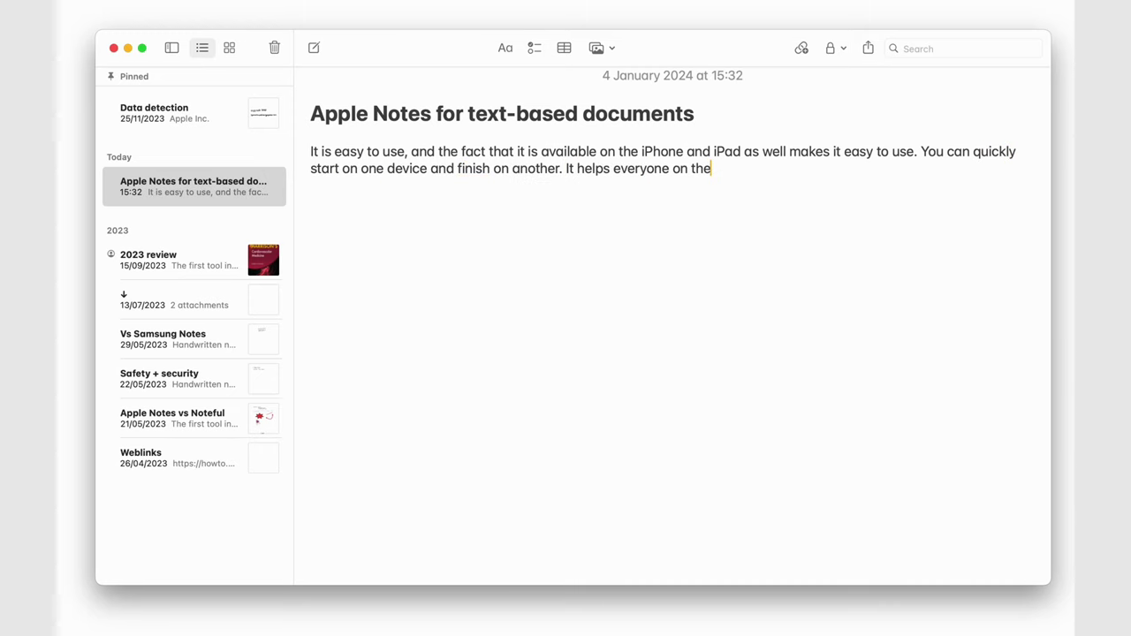
type(" team as well, if we need to collaborate on something. I")
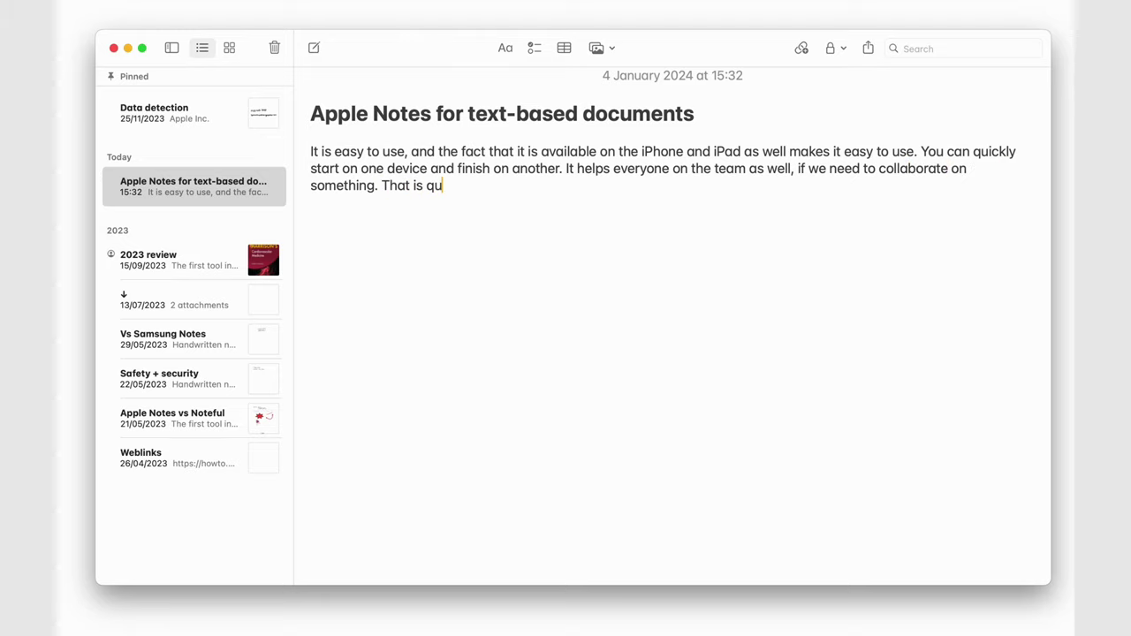
type("to")
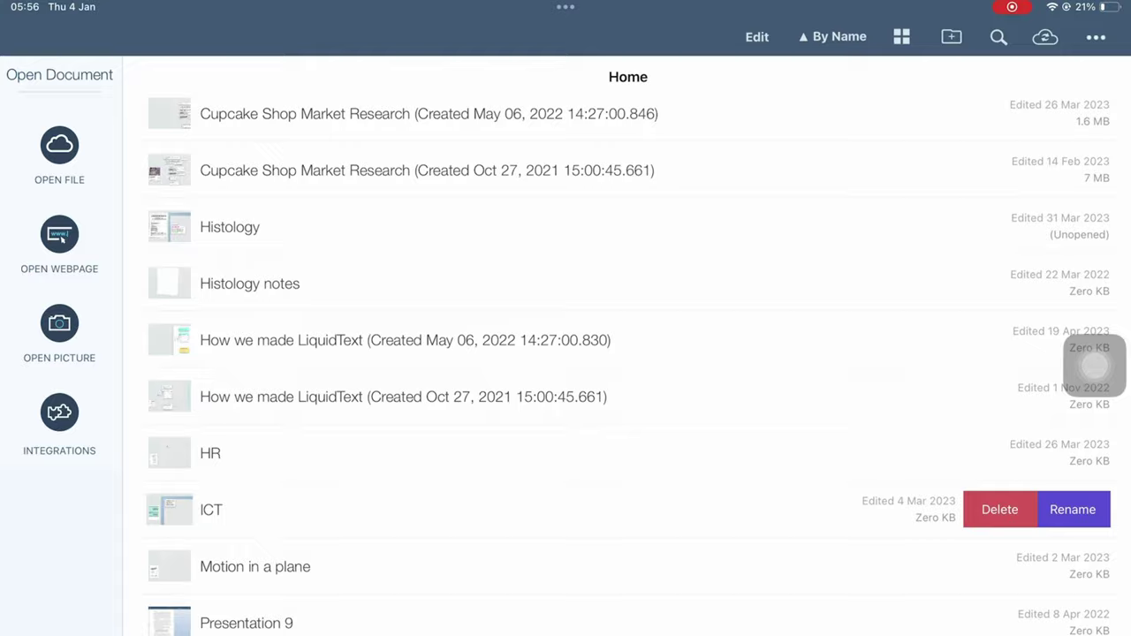
- Trash the ICT document, add a handwritten stroke to the brochure, then return Home
left_click(999, 509)
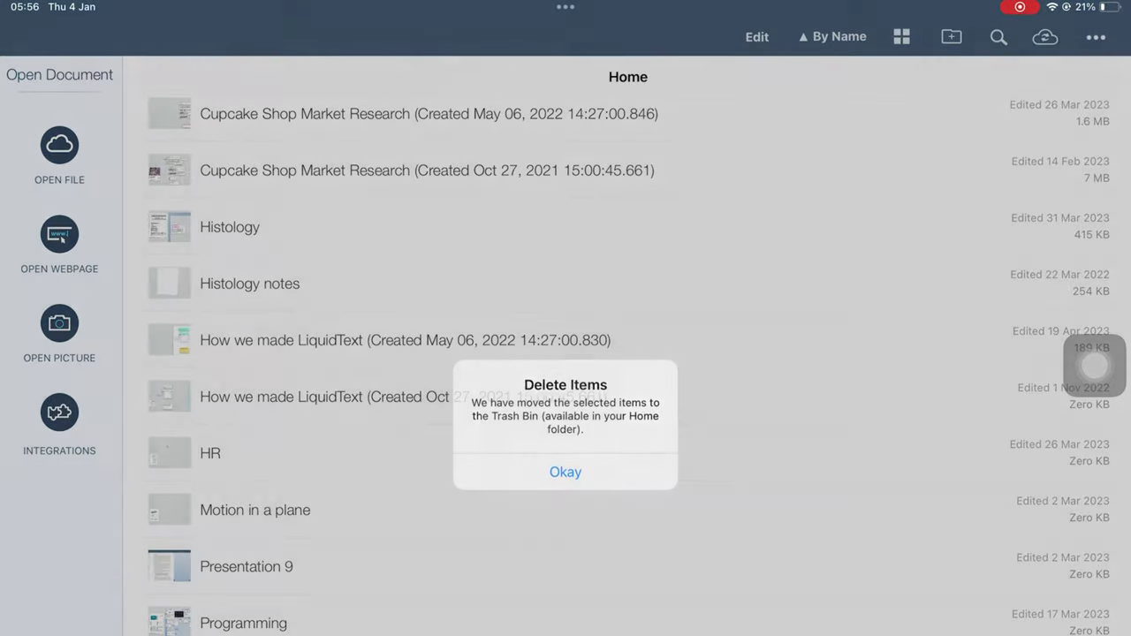
left_click(565, 472)
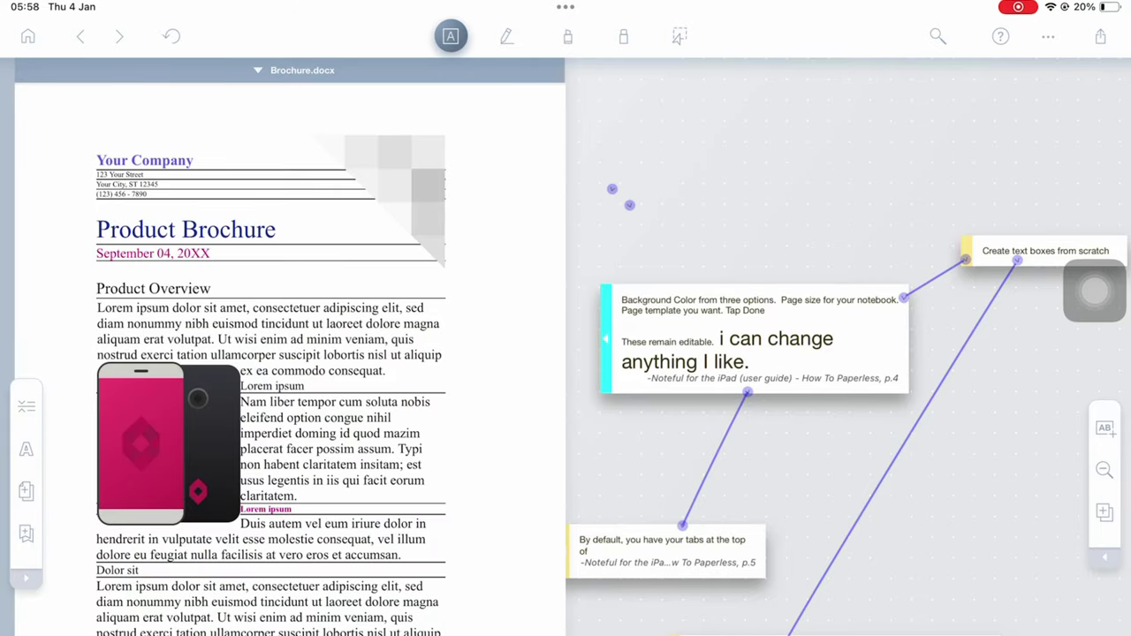
scroll(283, 353, "down", 15)
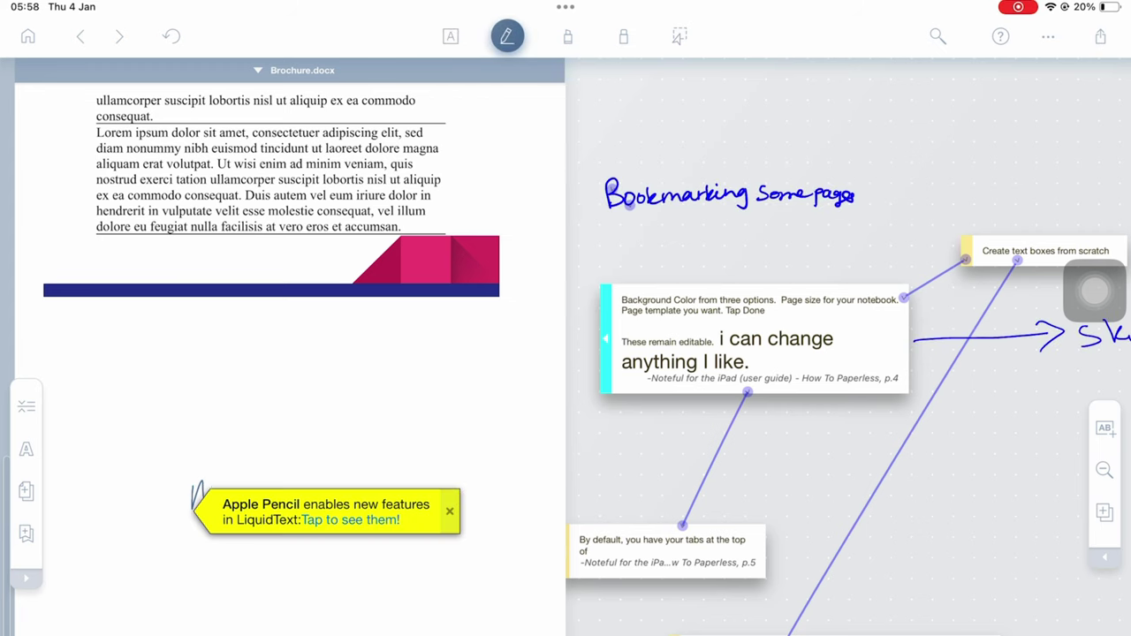
mouse_move(201, 565)
left_mouse_down()
mouse_move(223, 578)
mouse_move(337, 559)
left_mouse_up()
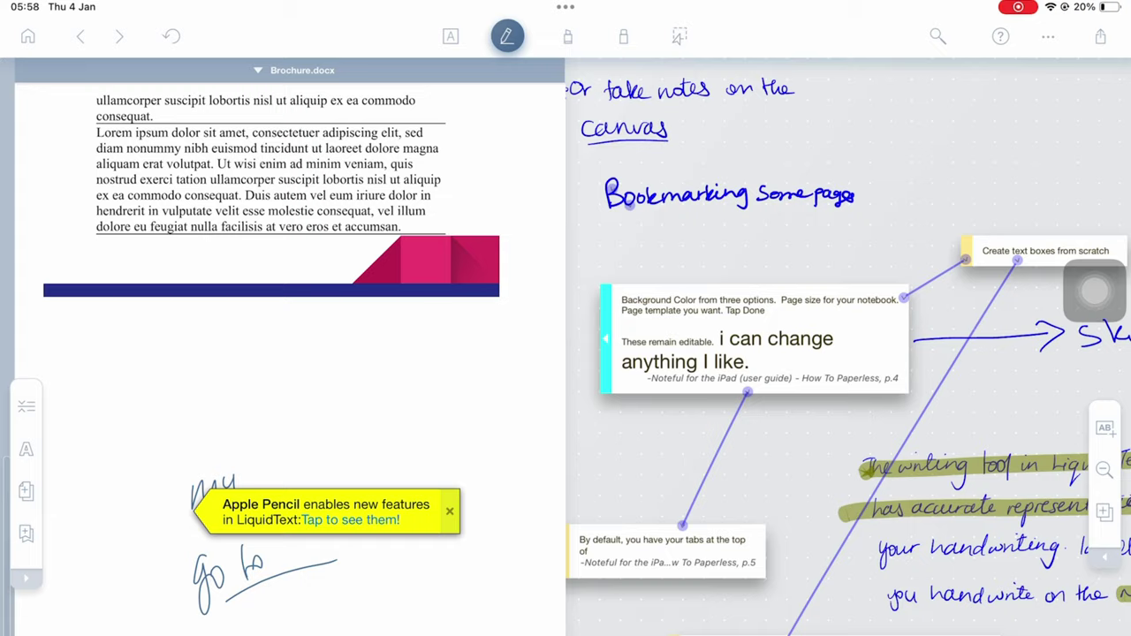
left_click(27, 36)
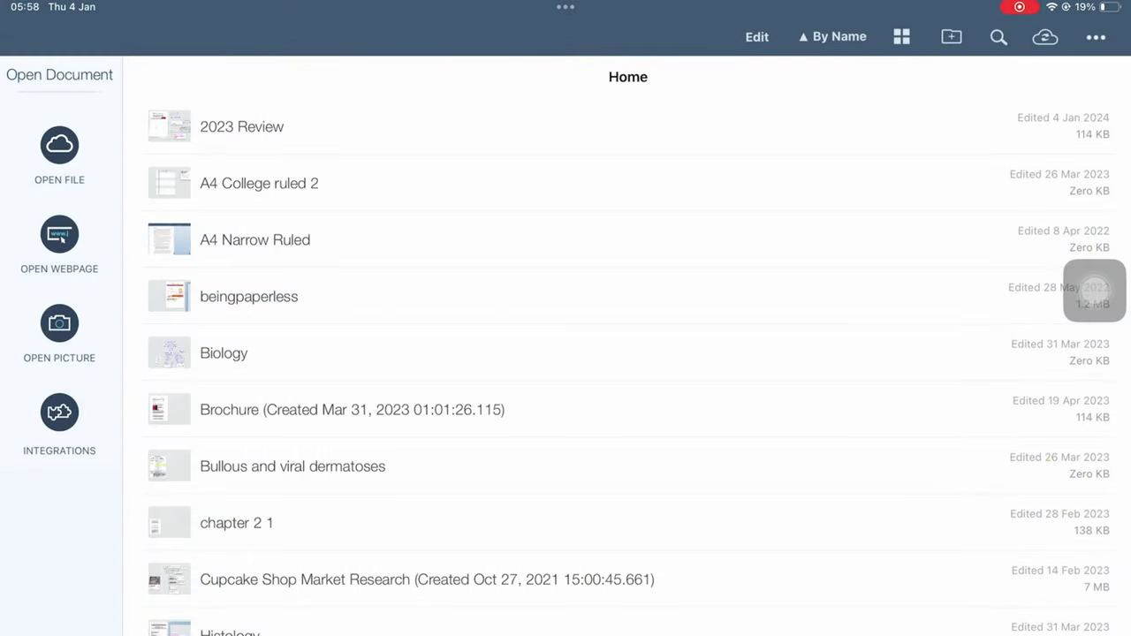
- Search the web for 'Digital planners' and scroll through the results
type("Digita")
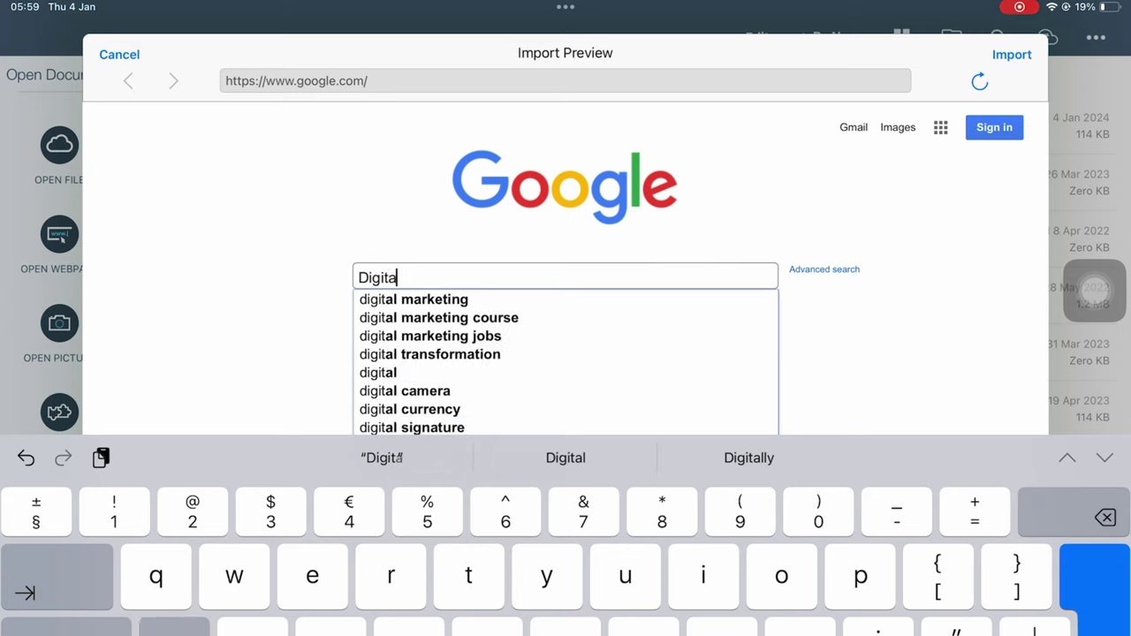
type("l pl")
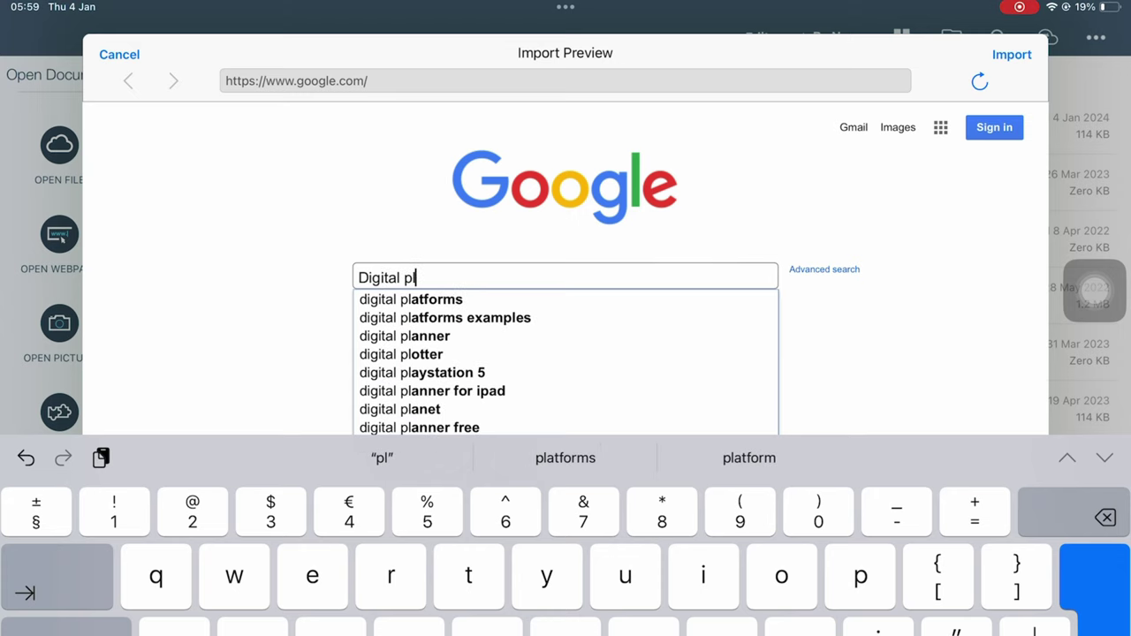
type("anners")
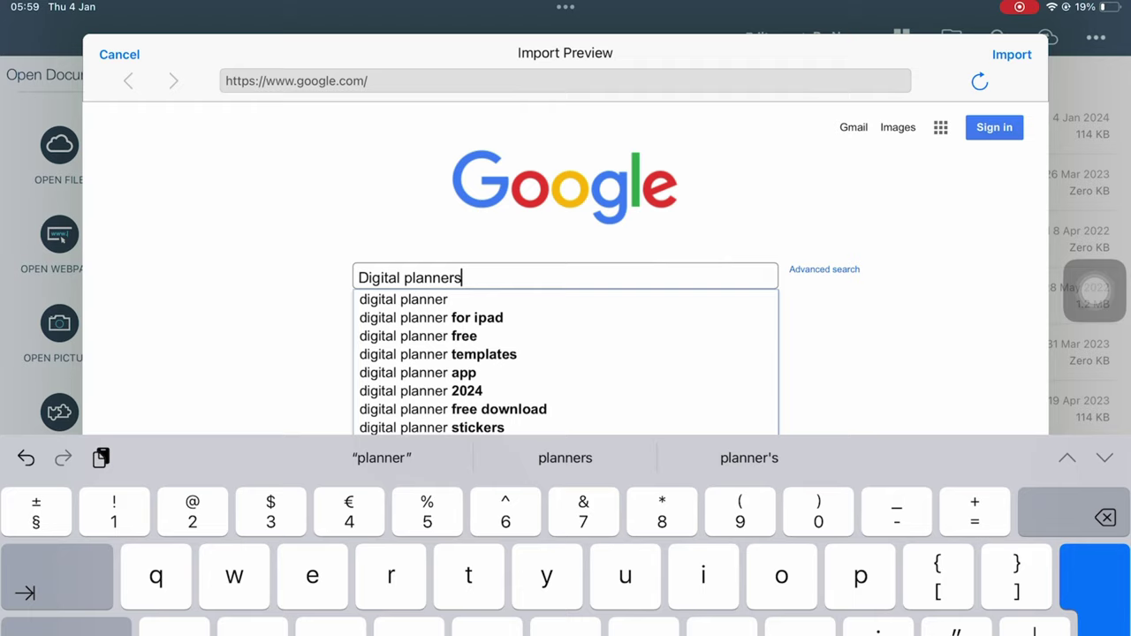
key("Return")
scroll(566, 371, "down", 3)
scroll(565, 371, "down", 5)
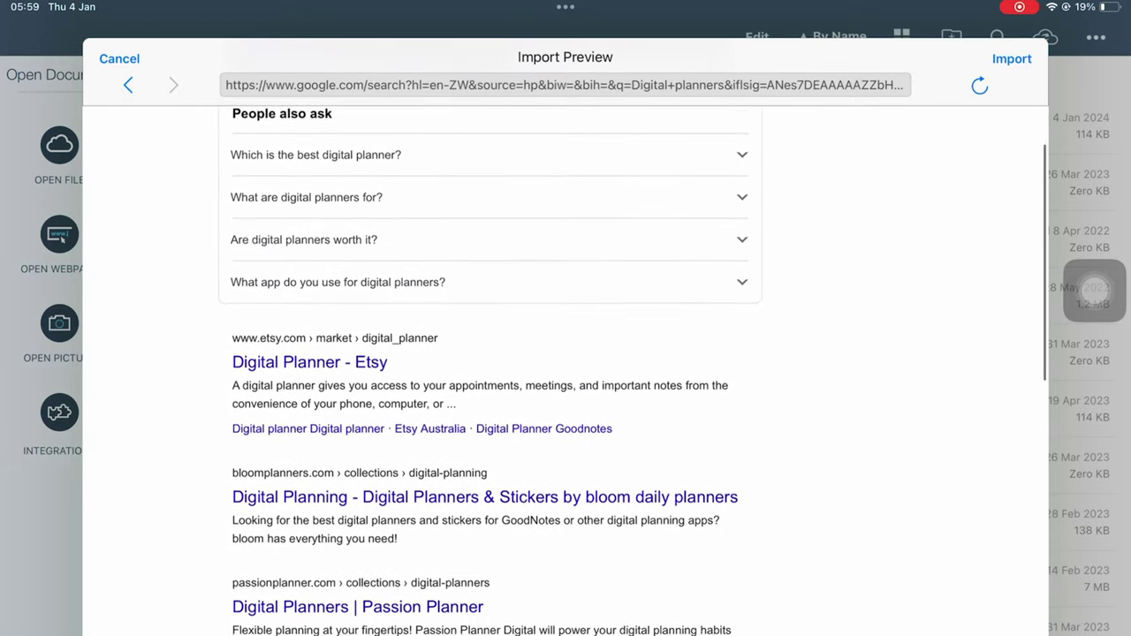
scroll(565, 371, "down", 3)
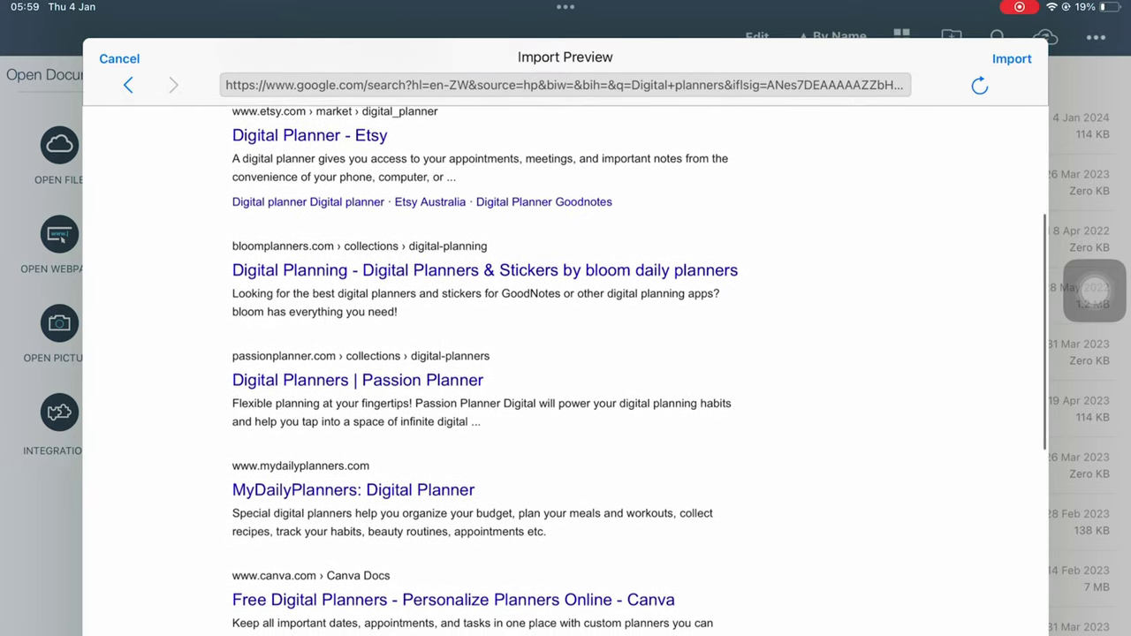
scroll(565, 371, "down", 2)
- Open the indeed.com digital planning guide and import it as a document
left_click(371, 583)
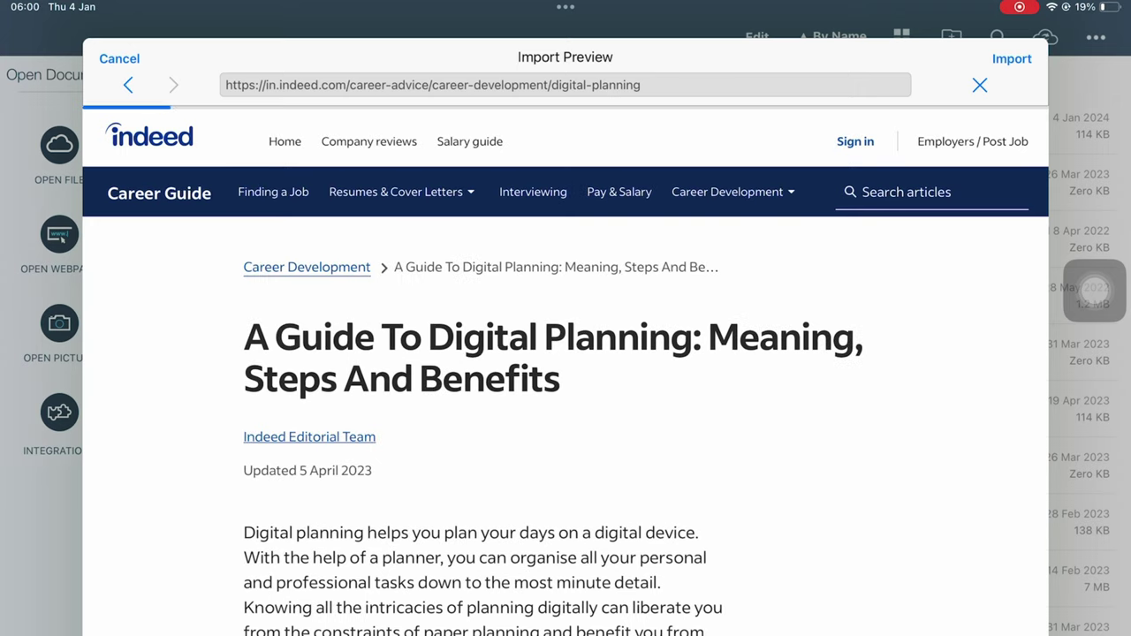
scroll(565, 371, "down", 2)
scroll(565, 371, "down", 4)
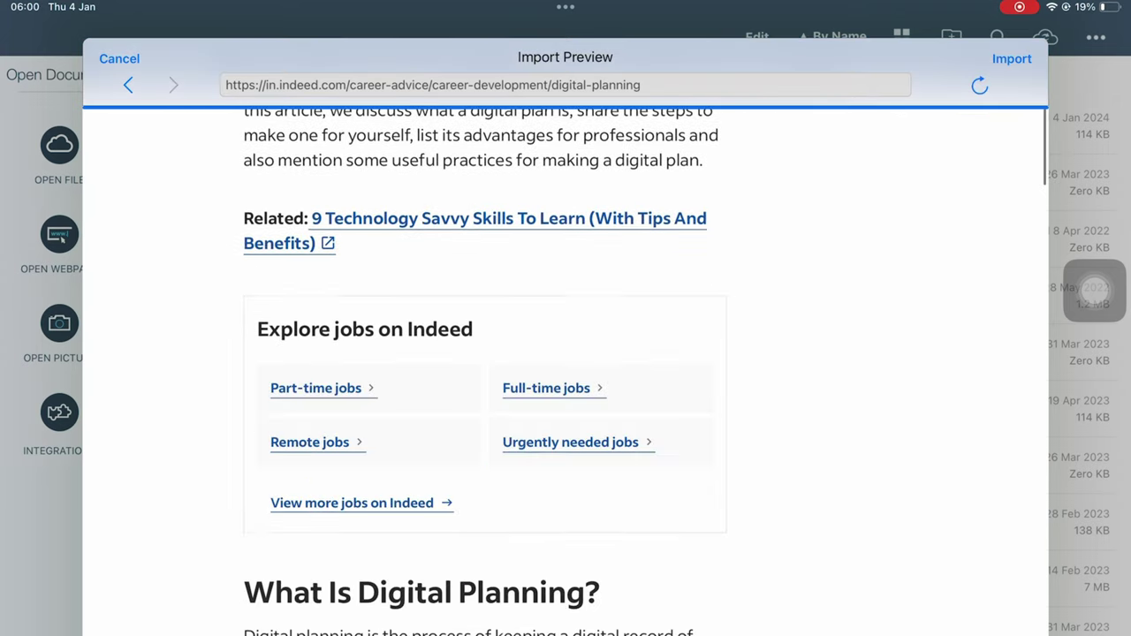
scroll(565, 371, "down", 5)
scroll(566, 371, "up", 10)
left_click(1011, 59)
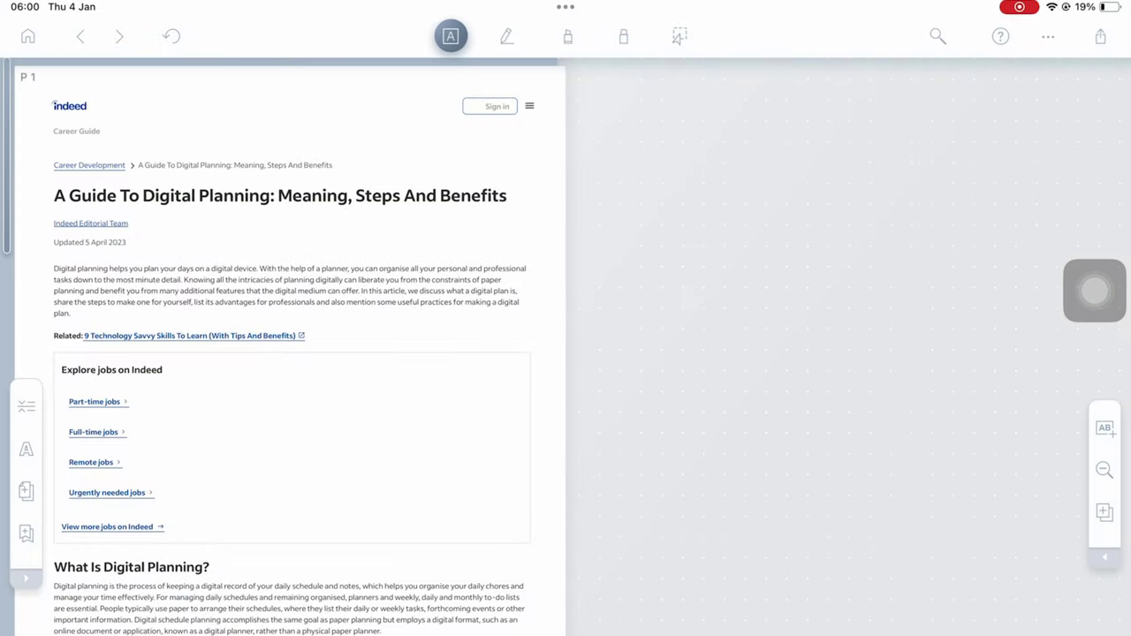
- Handwrite a 'REALLY?' comment linked to a passage of the article
left_click(507, 35)
scroll(291, 353, "down", 3)
left_click_drag(530, 351, 611, 329)
mouse_move(617, 340)
left_mouse_down()
mouse_move(654, 318)
mouse_move(783, 309)
left_mouse_up()
left_click_drag(792, 309, 825, 299)
left_click_drag(645, 378, 703, 360)
left_click_drag(707, 364, 862, 336)
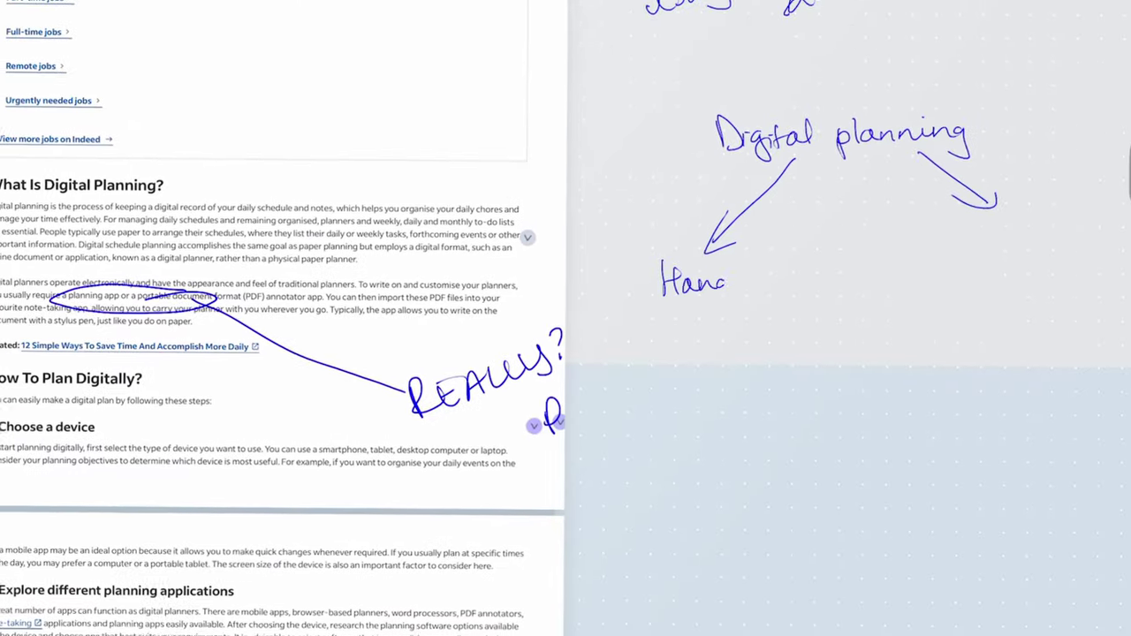
- Erase the stray word and handwrite 'Digital planners' and 'Planning apps' under the arrows
left_click(521, 29)
mouse_move(629, 286)
left_mouse_down()
mouse_move(773, 284)
mouse_move(647, 305)
left_mouse_up()
left_click_drag(652, 291, 707, 292)
mouse_move(712, 287)
left_mouse_down()
mouse_move(787, 281)
mouse_move(809, 246)
left_mouse_up()
scroll(777, 265, "right", 2)
left_click_drag(815, 250, 888, 258)
left_click_drag(807, 276, 850, 283)
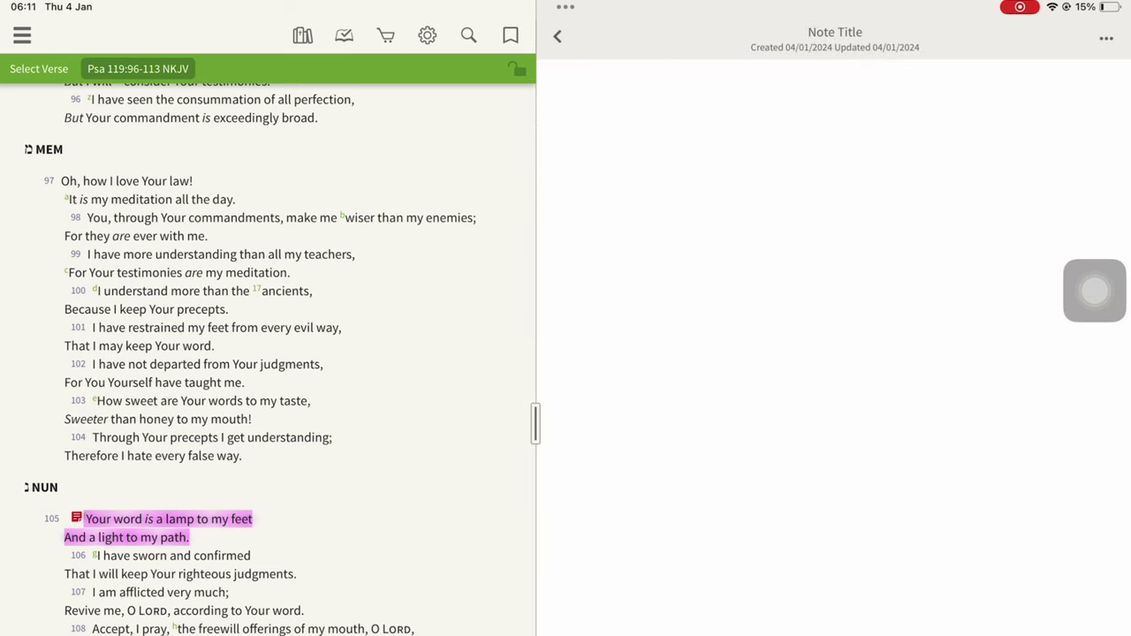
- Add the Title 'This is what I got excited about' and the Goodnotes $30 sentence
type("This")
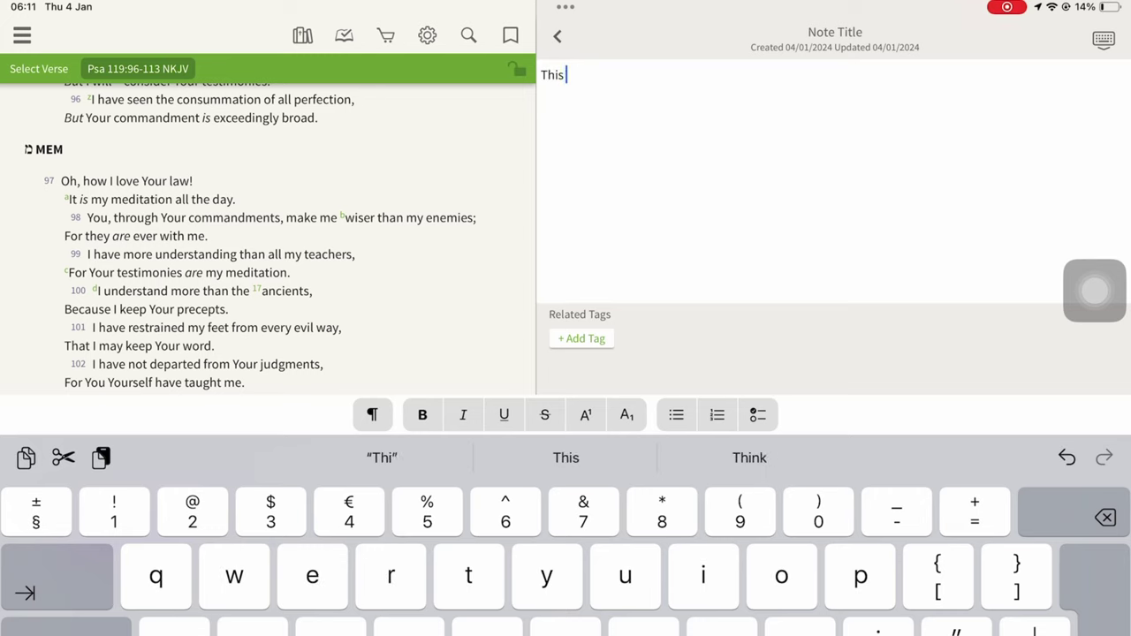
type(" is what I got ex")
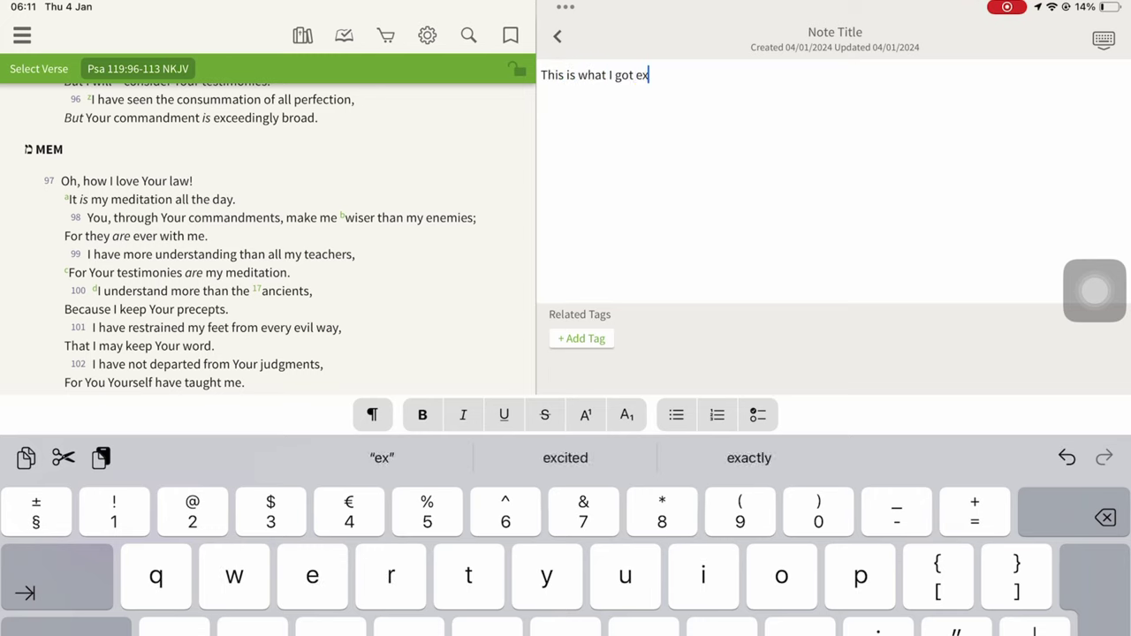
type("cited about")
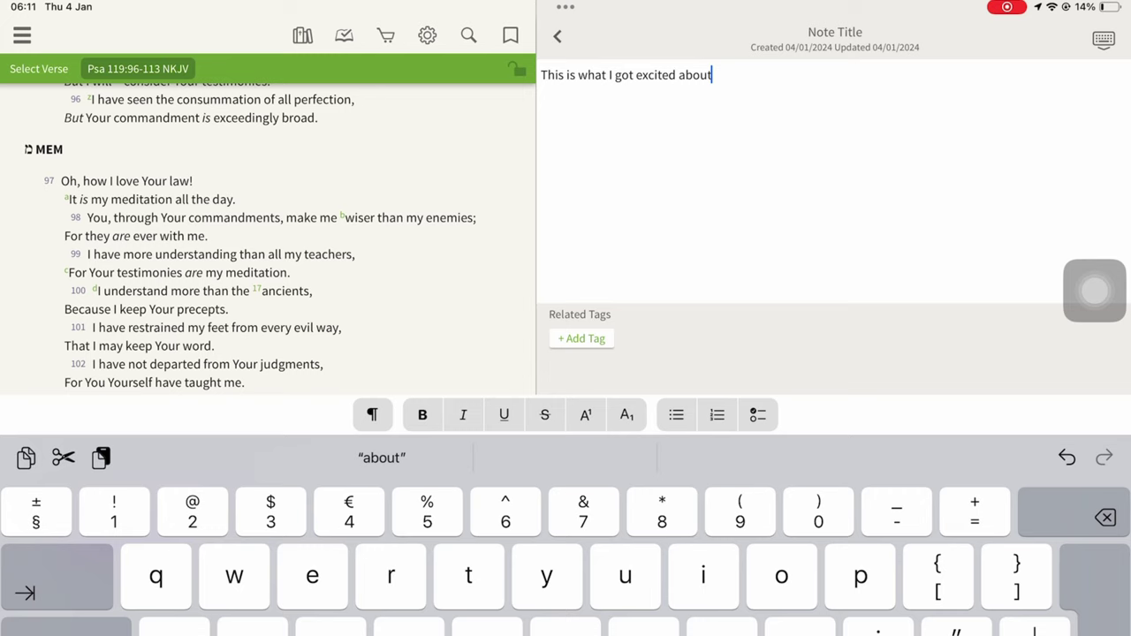
left_click(372, 414)
left_click(372, 192)
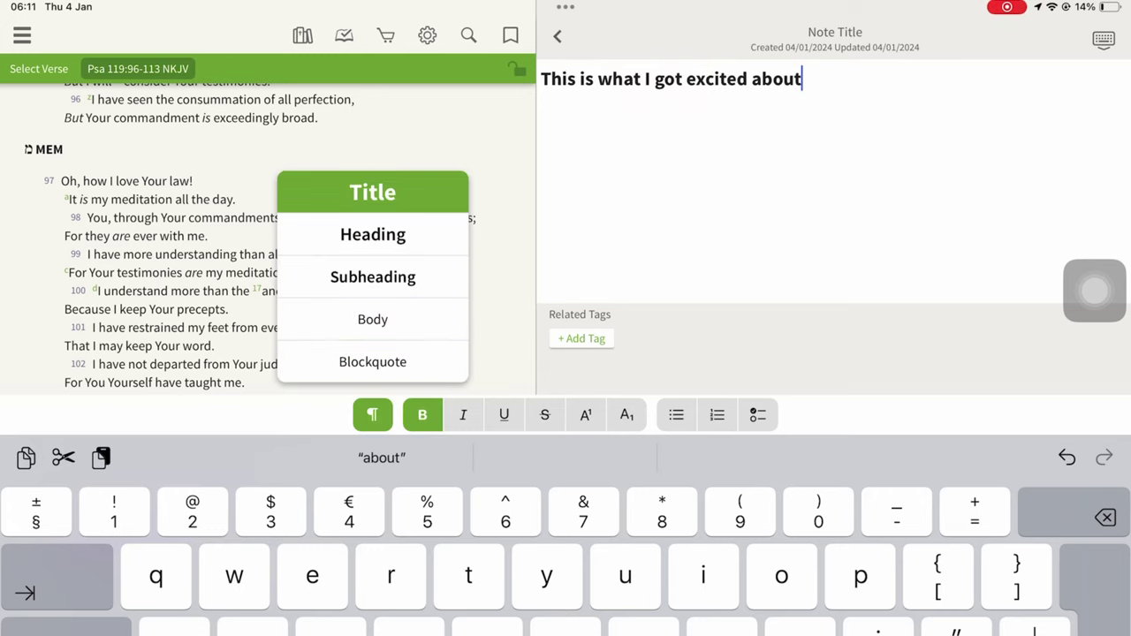
key("Return")
key("Return")
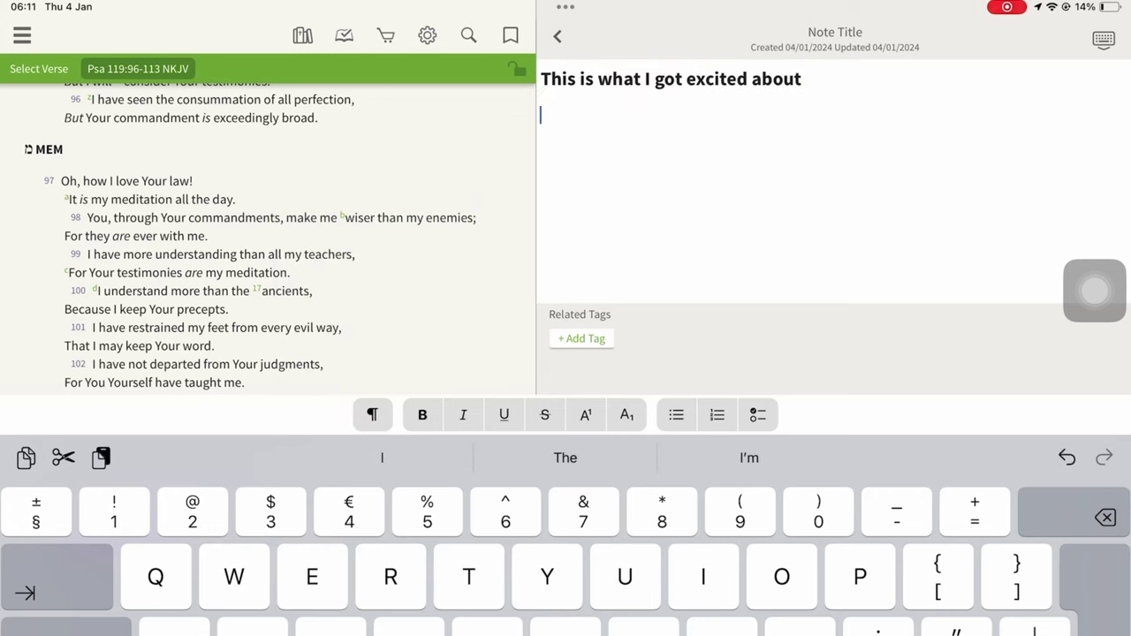
type("Then I paid t")
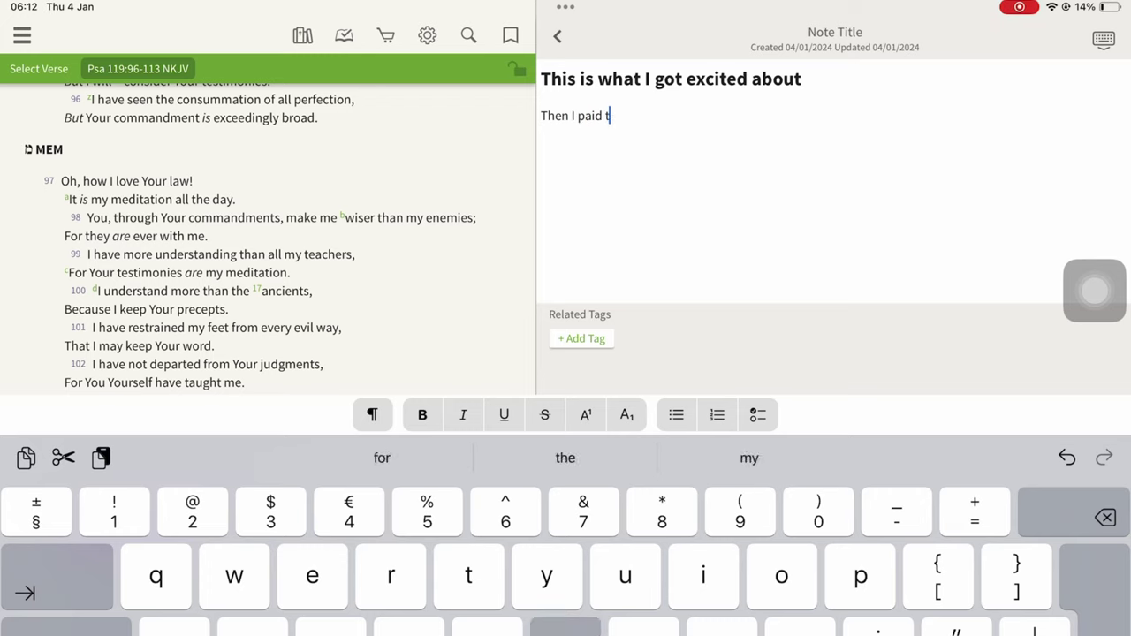
type("he hefty $30")
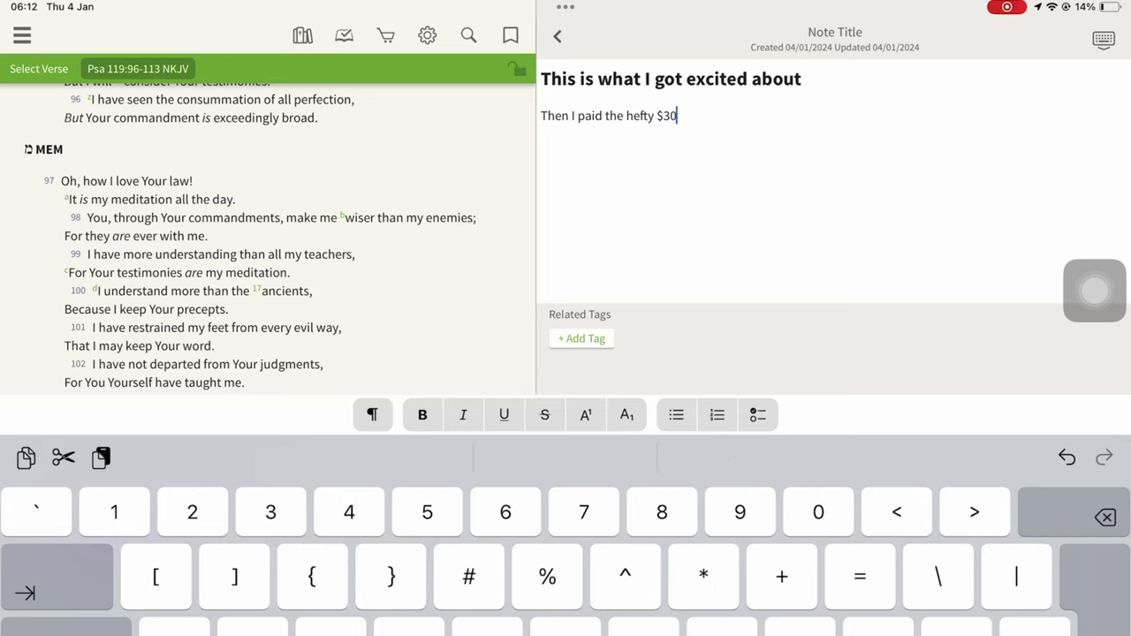
type("! Goodnotes 6 was worse")
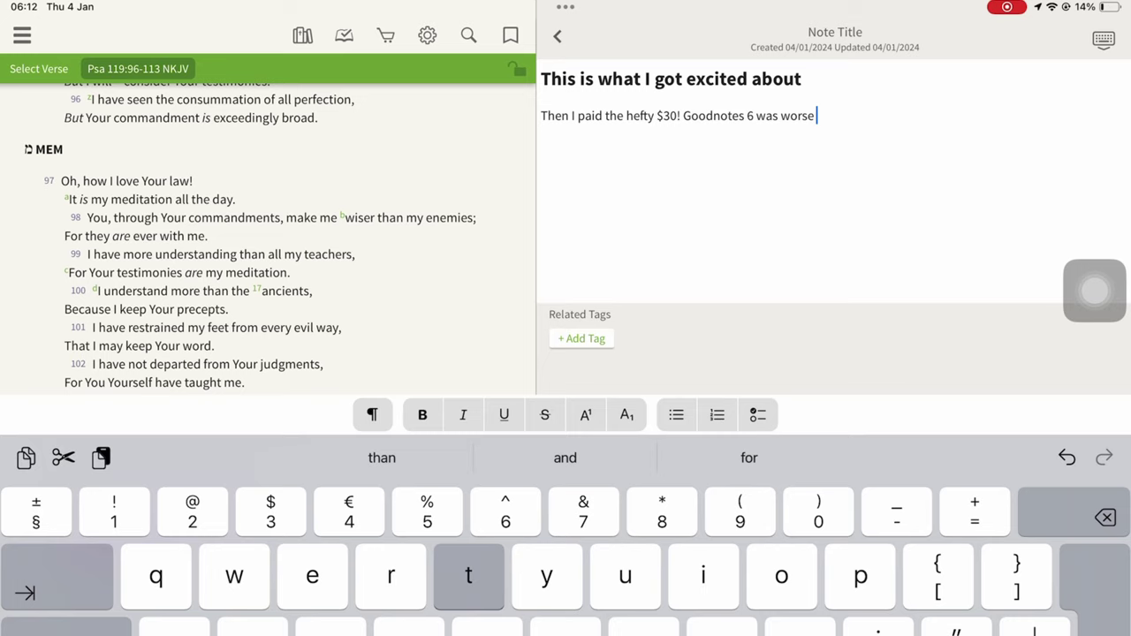
key("BackSpace")
type(", though.")
key("Return")
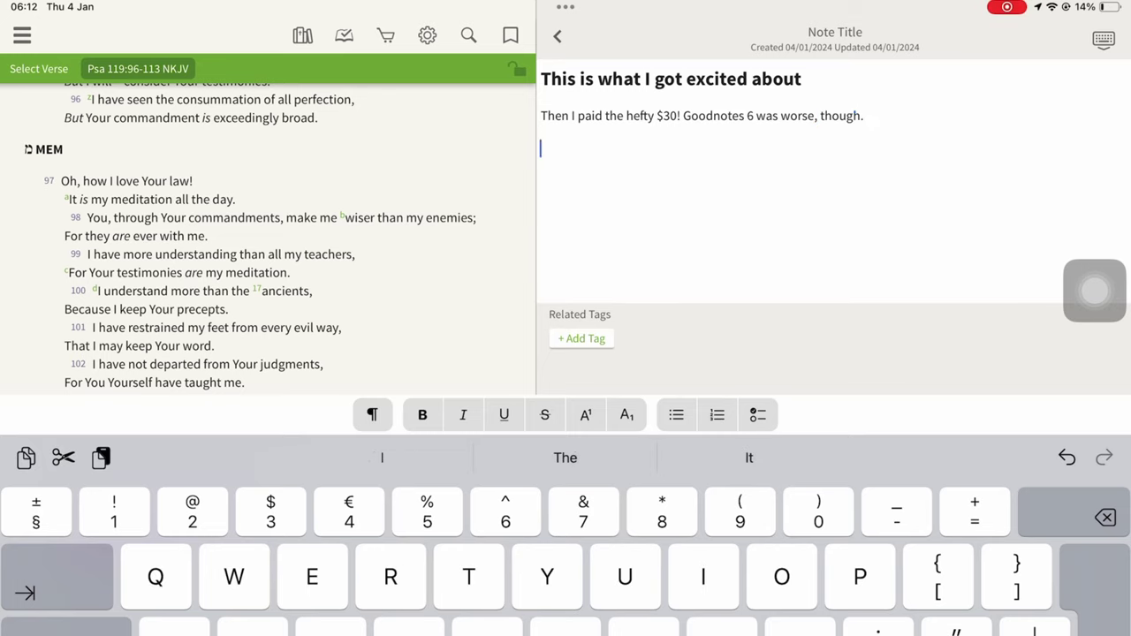
- Add a bullet point, numbered item '1. And I love them for it!!!!', and indented sub-item
type("- At least now they have structu")
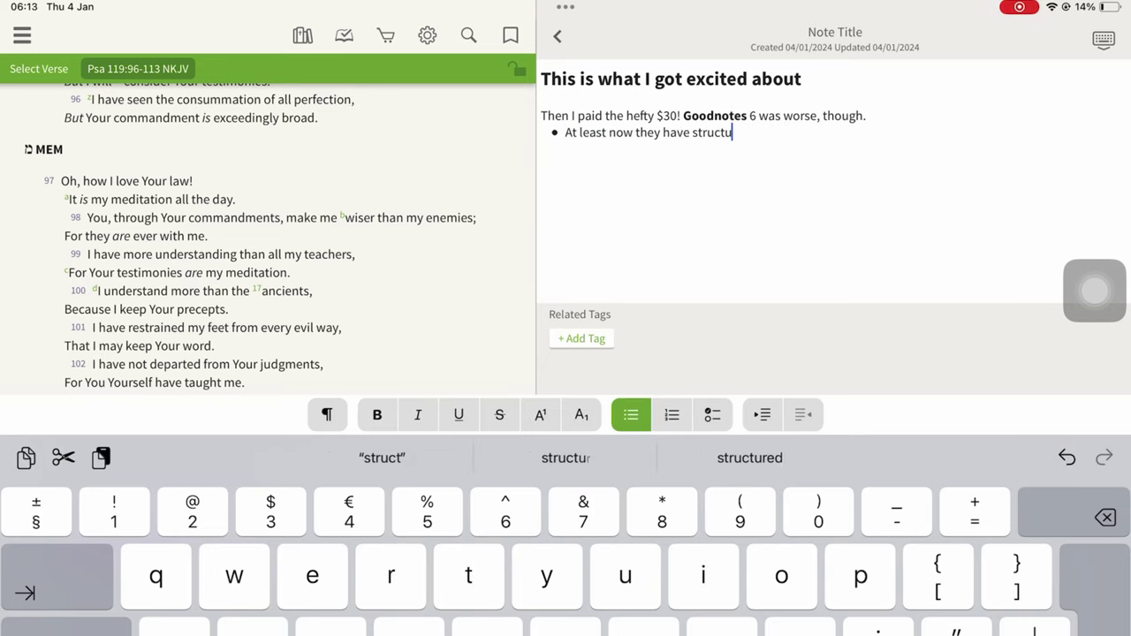
type("re!!!!")
key("Return")
type("1. And I love them for")
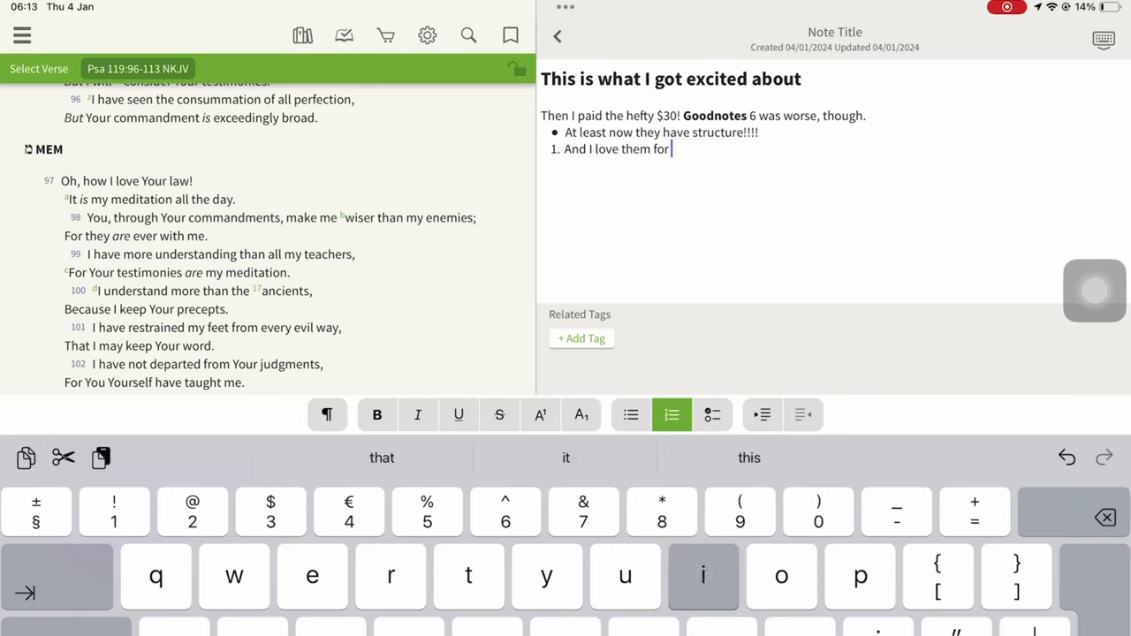
type(" it!!!!")
key("Return")
key("Tab")
type("Saaay")
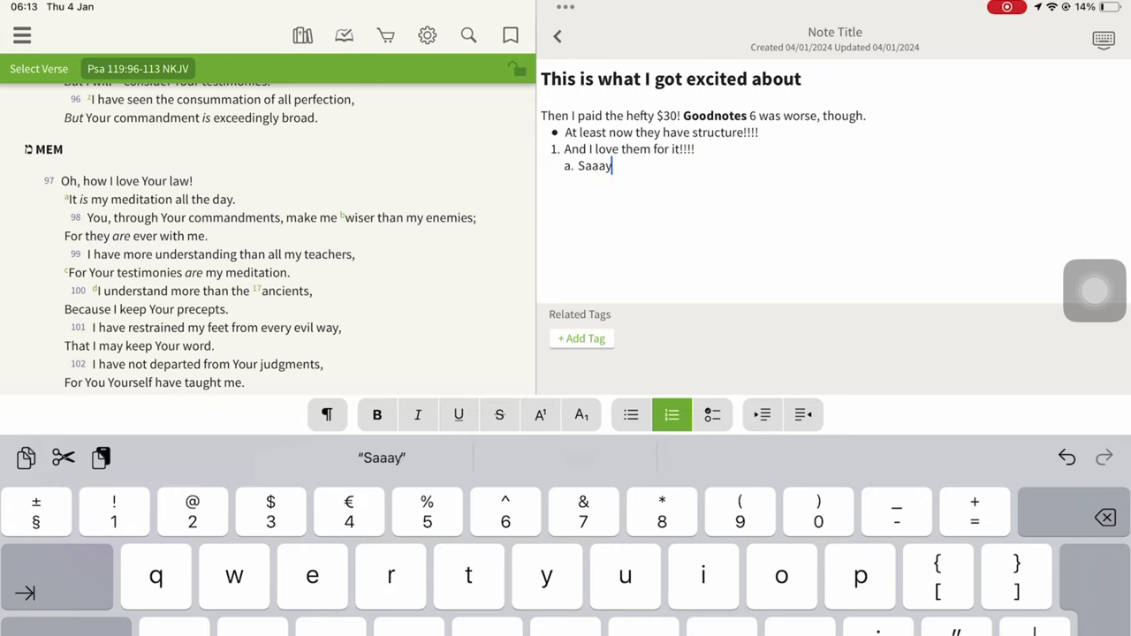
type(" whaaaaaaat!!!")
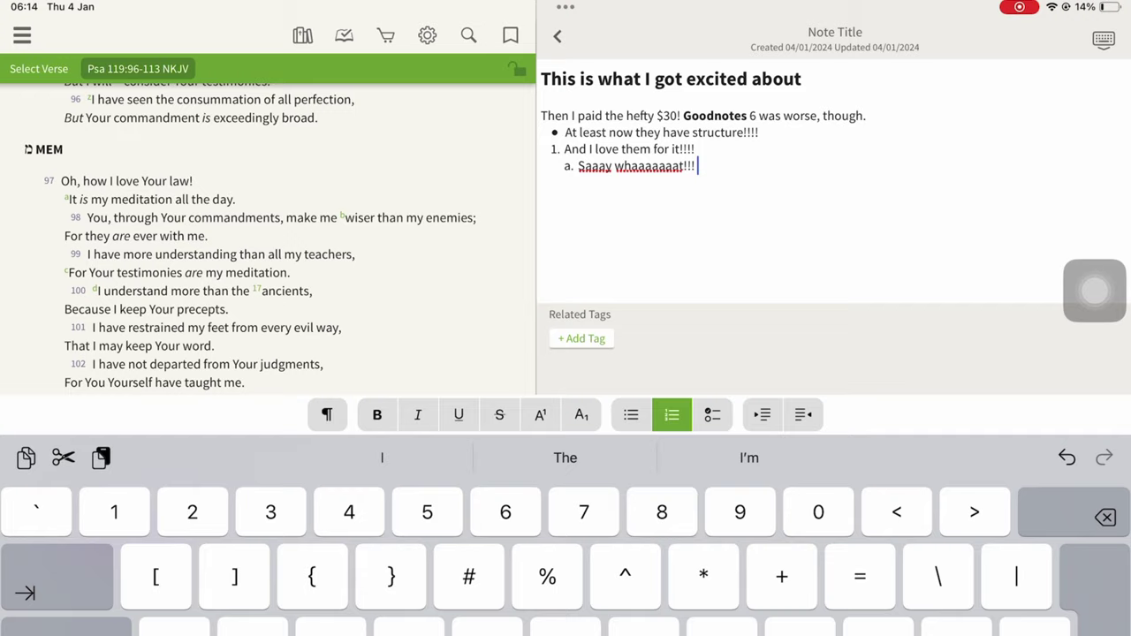